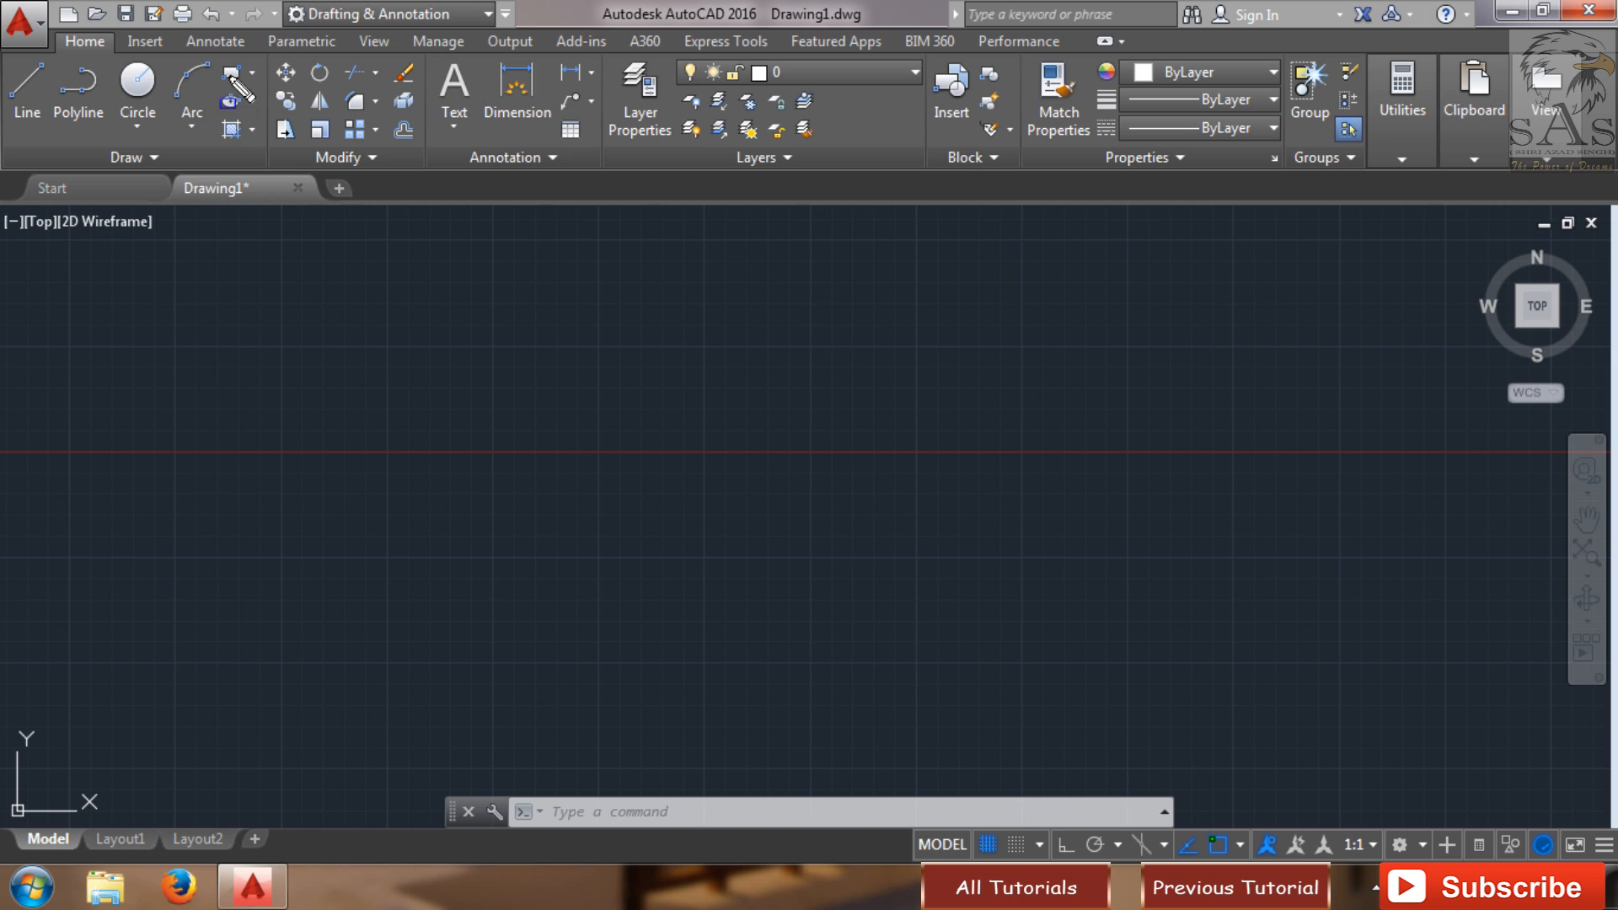
pyautogui.moveTo(215, 76); pyautogui.dragTo(283, 97)
pyautogui.press('Escape')
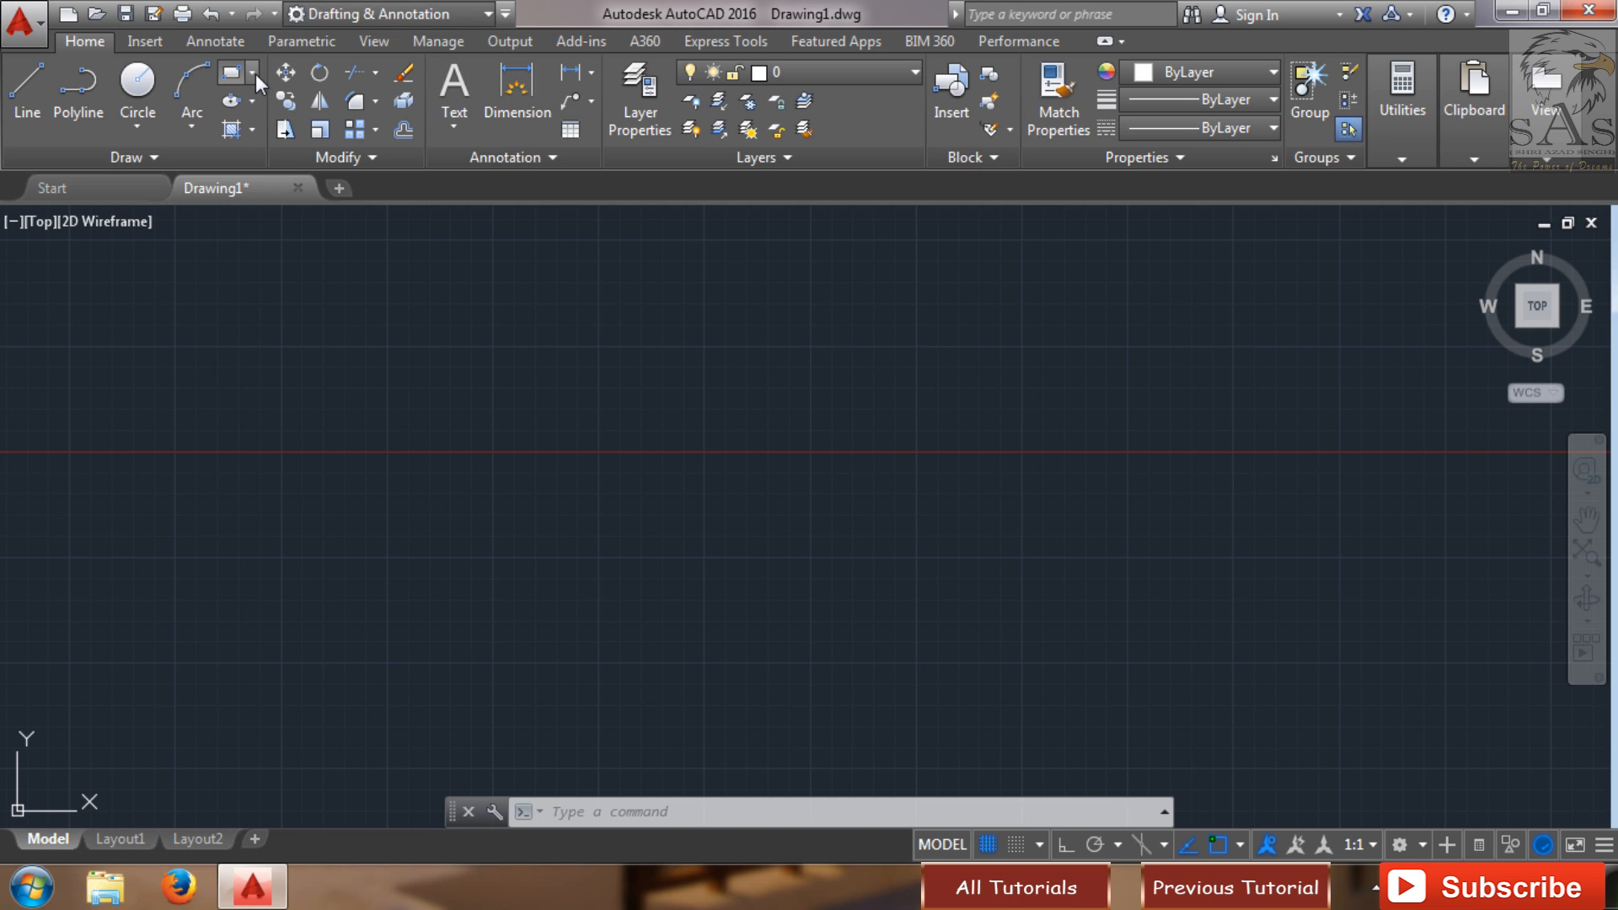
# - Draw a six-sided polygon inscribed in a circle, centred in the left half of the empty drawing area, with a horizontal base
pyautogui.click(253, 75)
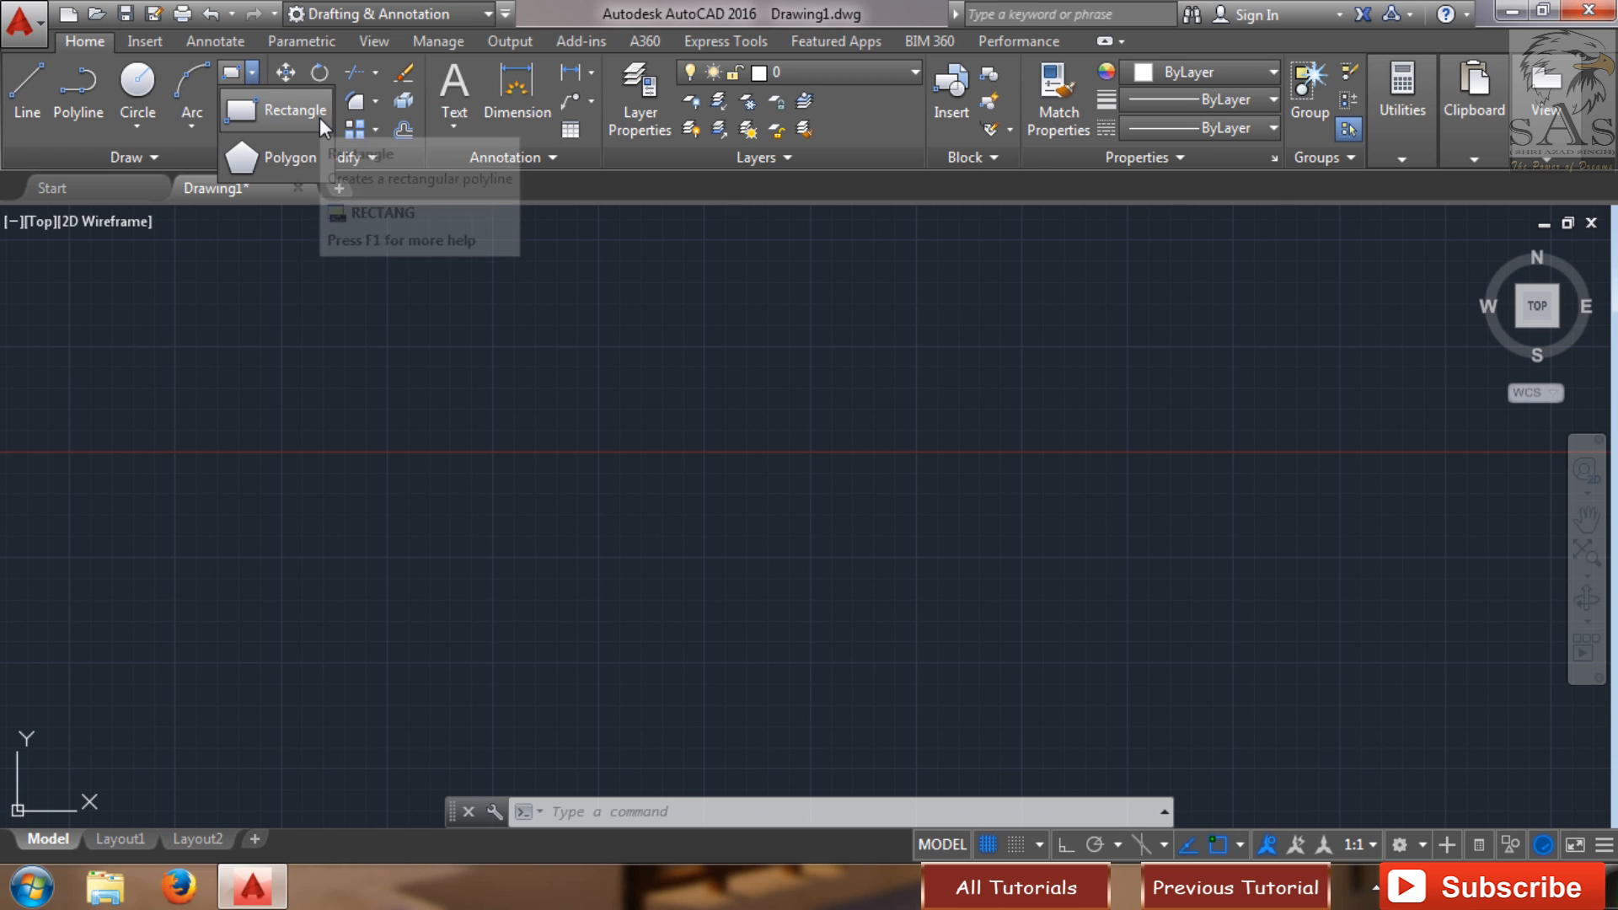
pyautogui.click(285, 158)
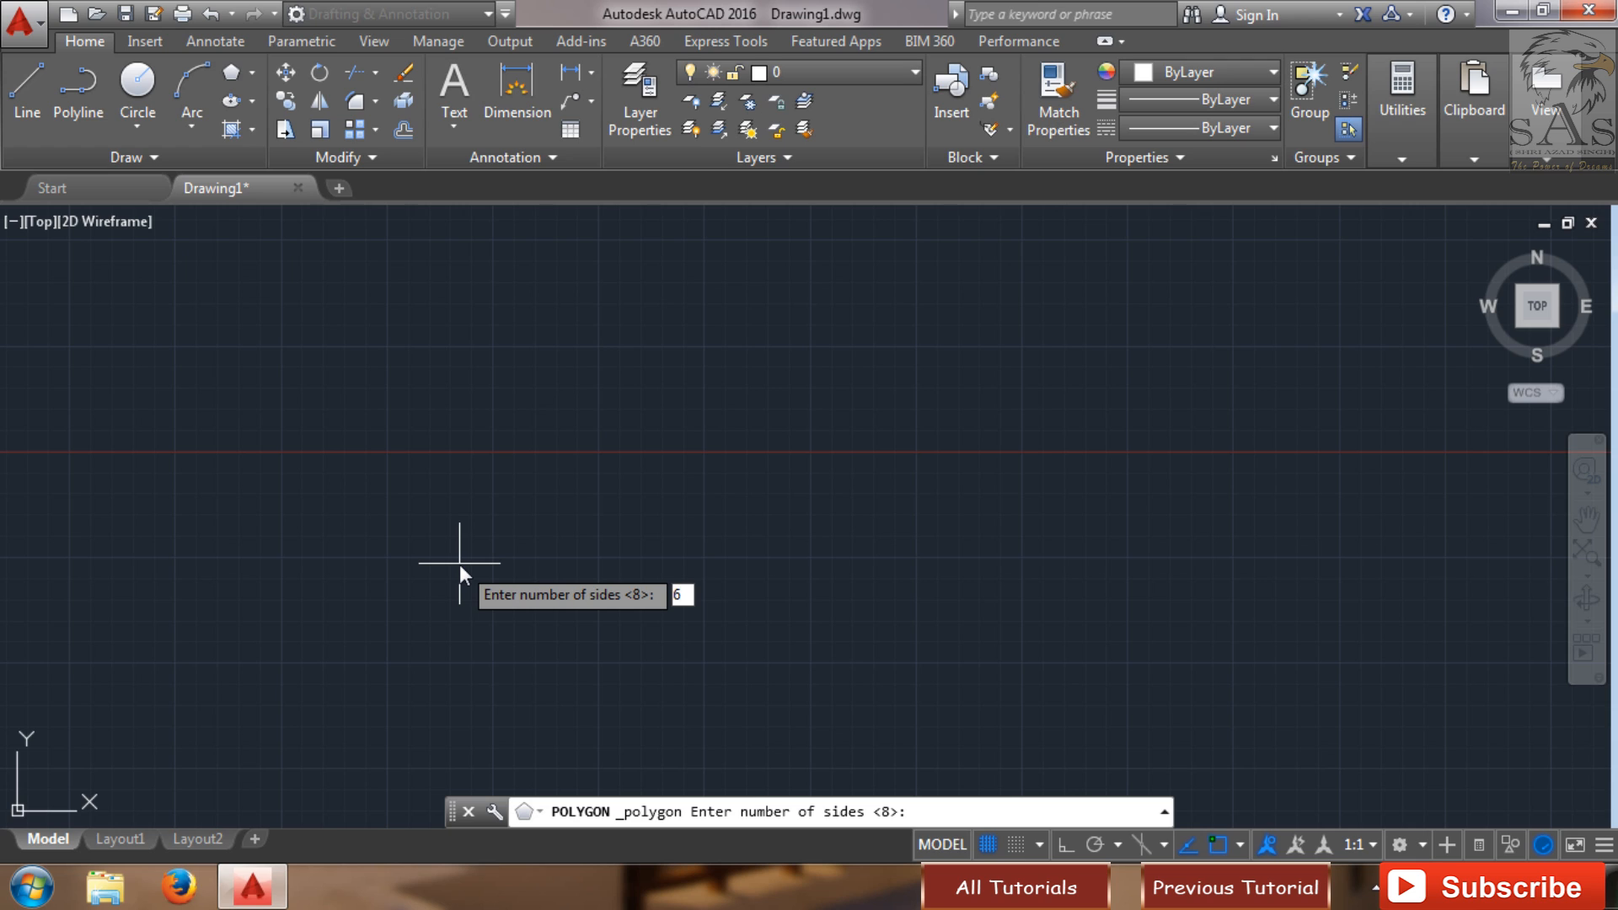
pyautogui.press('Return')
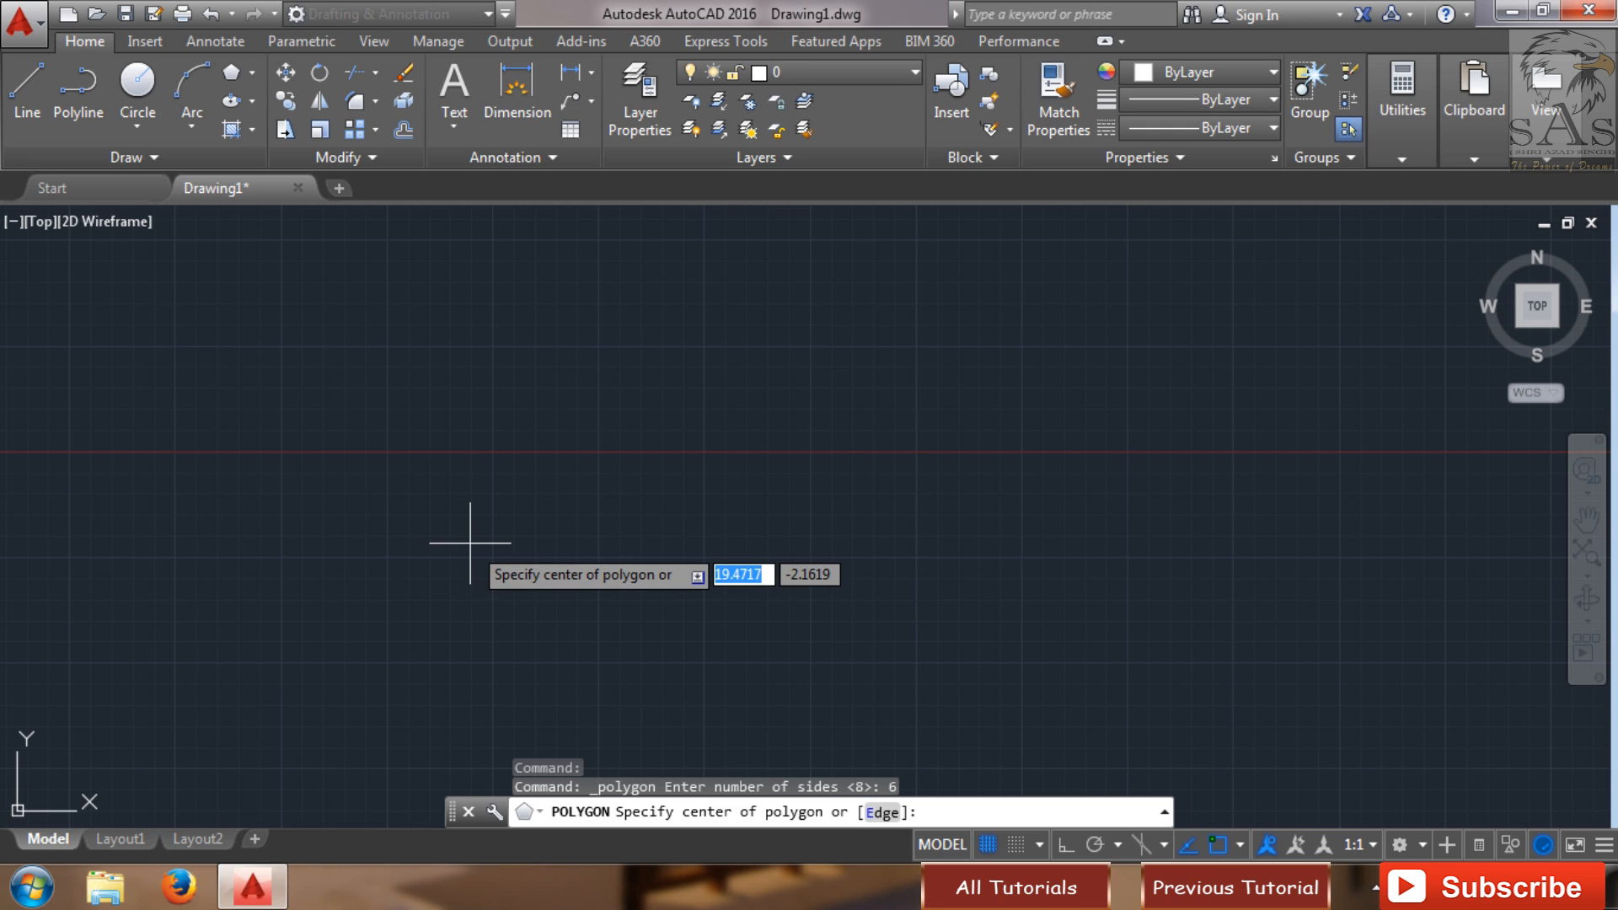
pyautogui.click(533, 512)
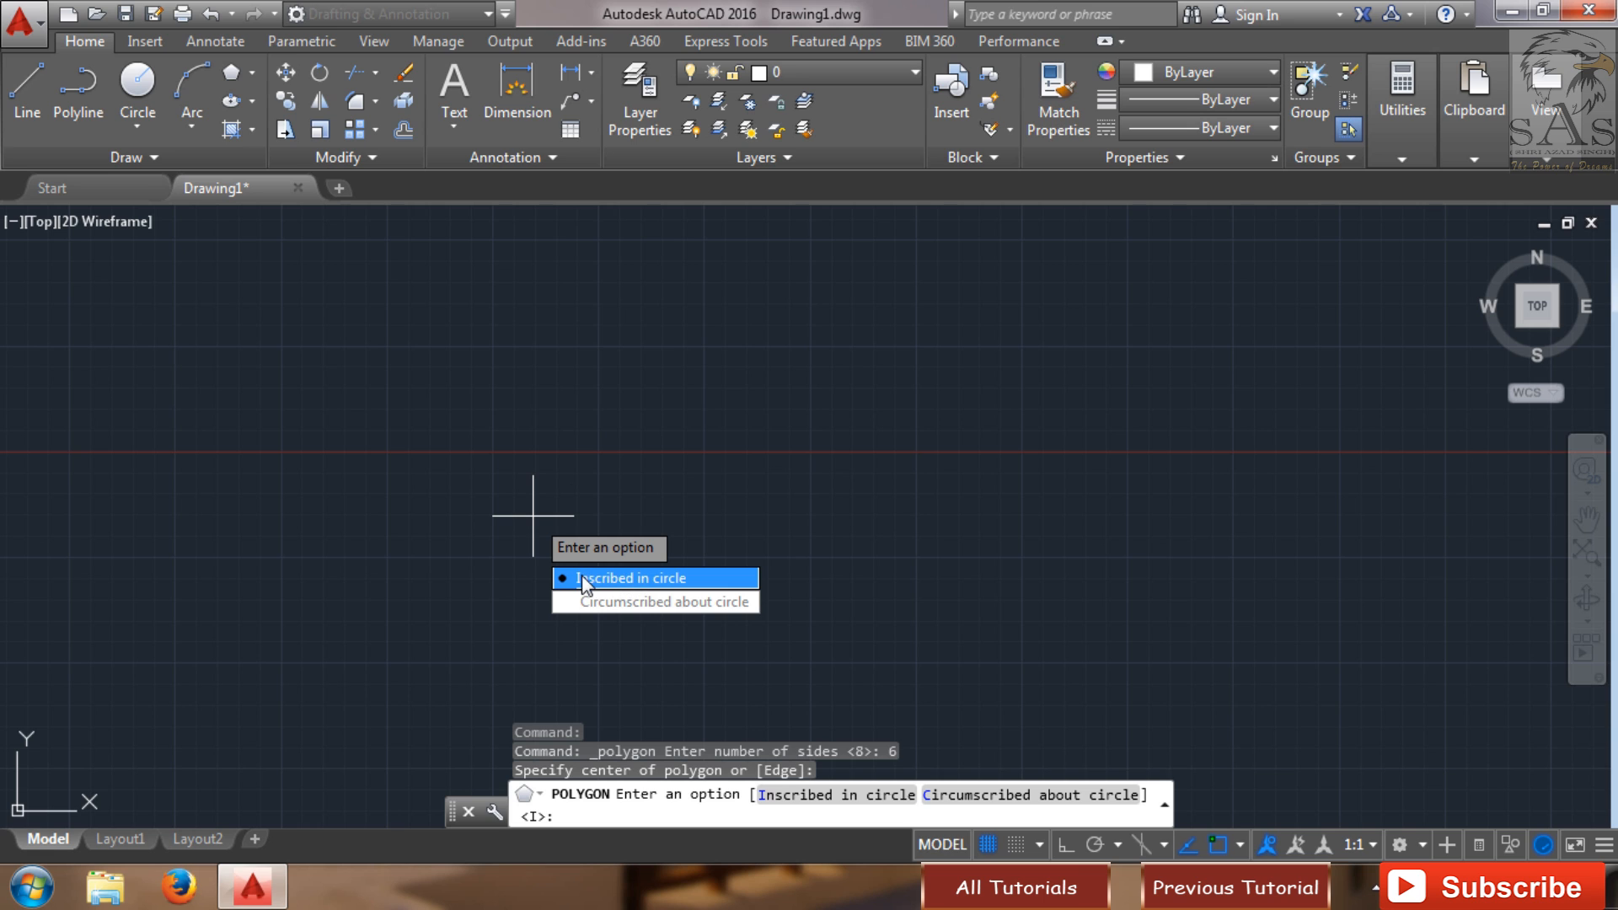
pyautogui.click(642, 581)
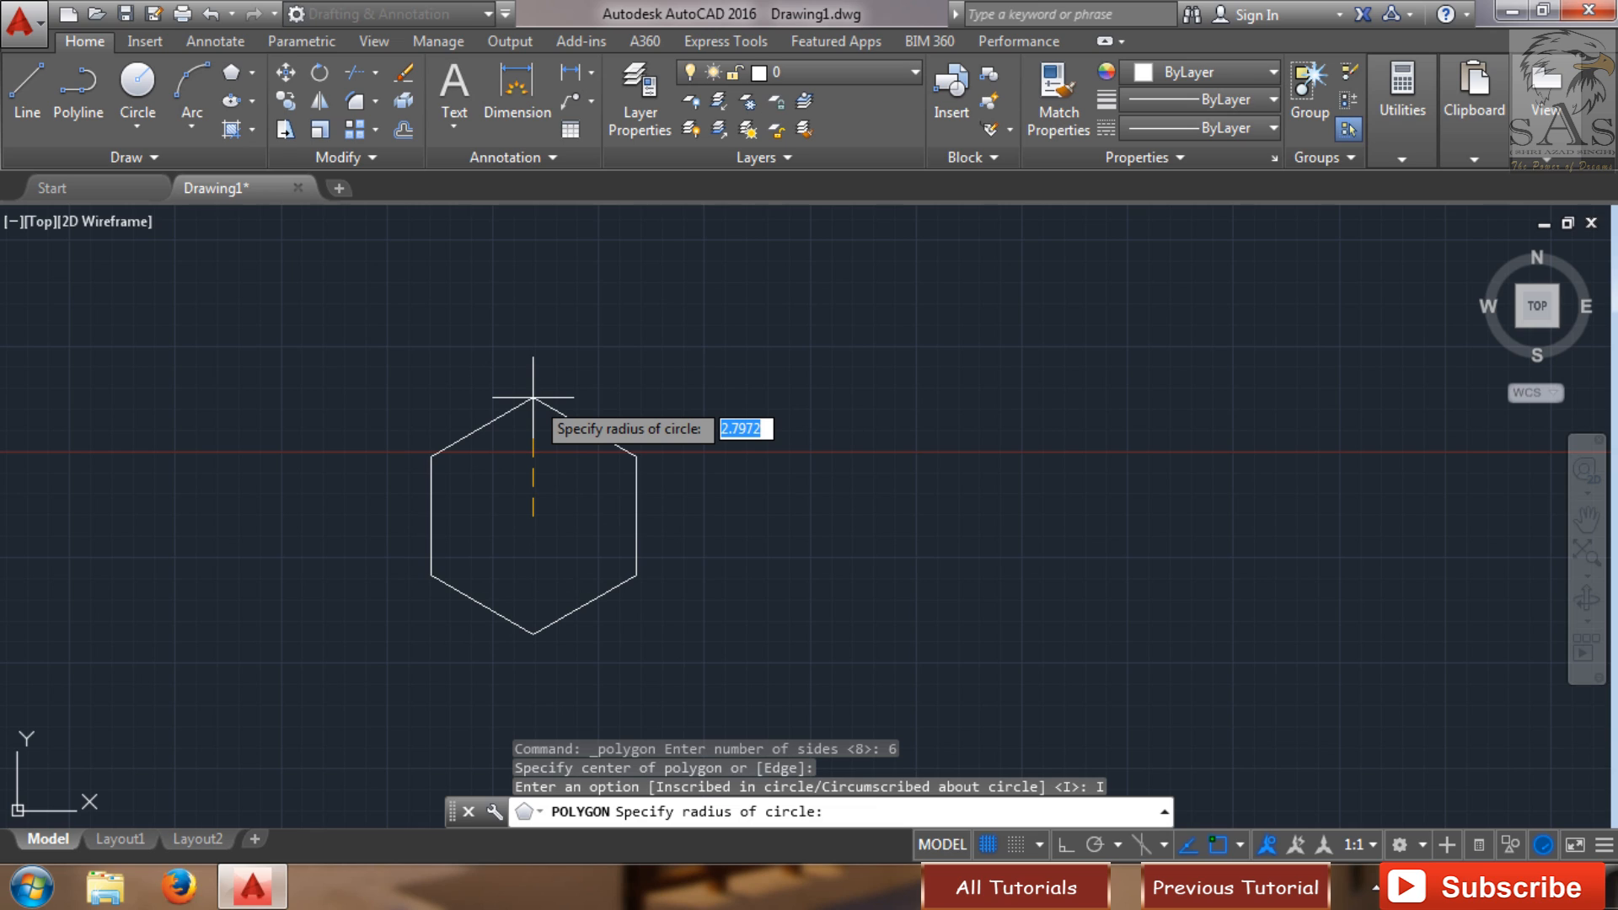
pyautogui.press('BackSpace')
pyautogui.press('Return')
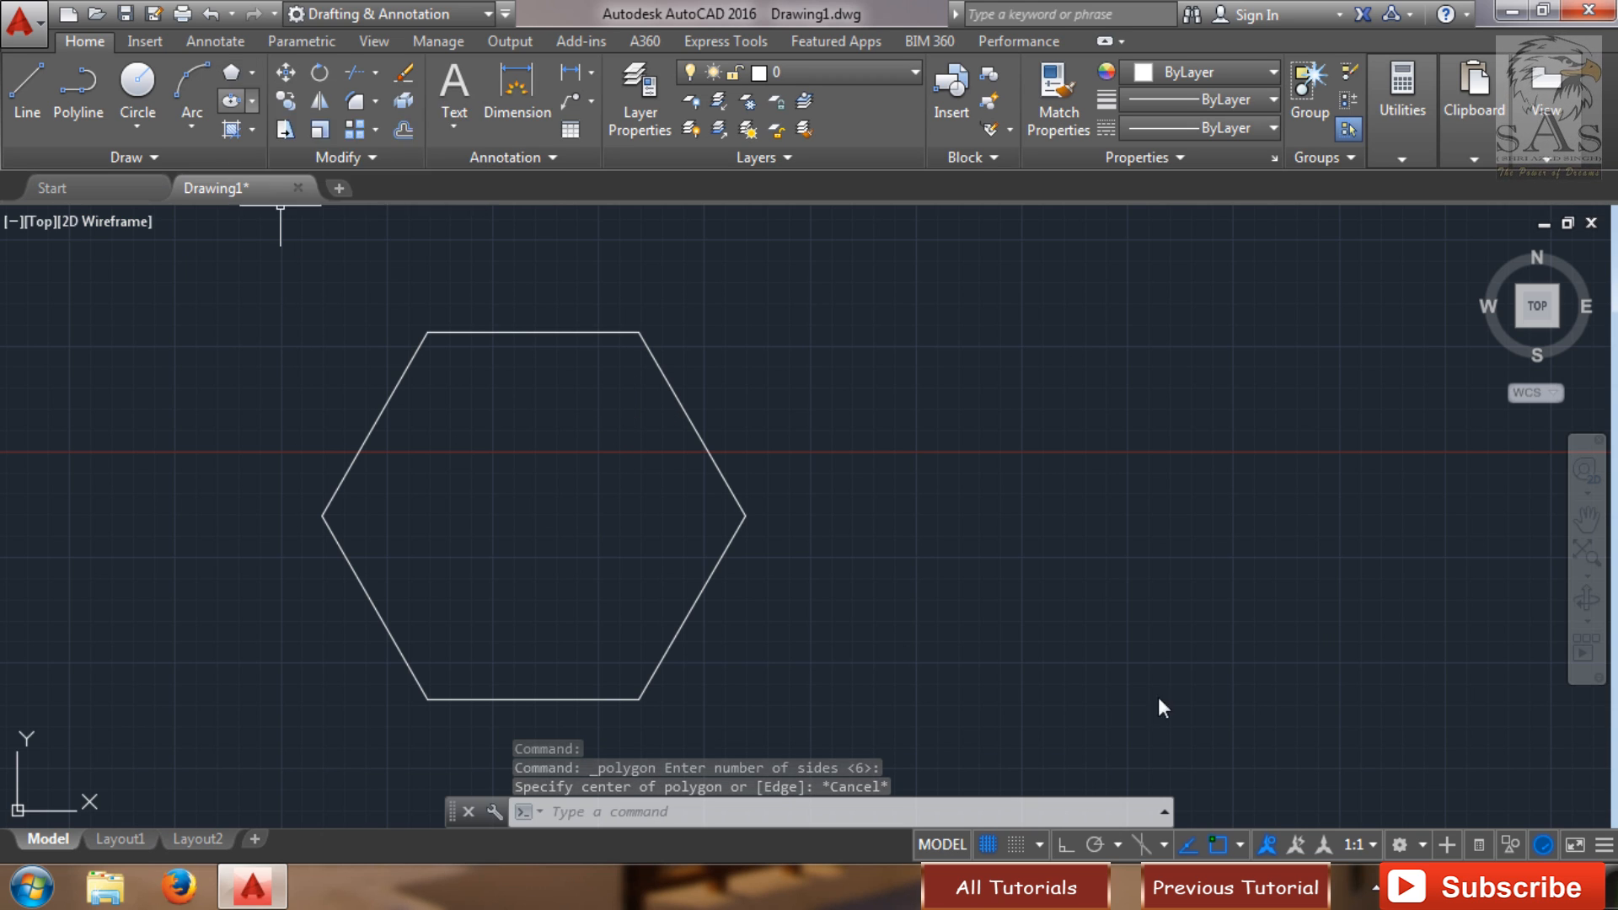
# - Draw a second six-sided polygon to the right of the first hexagon, circumscribed about a circle of radius 5
pyautogui.write('P')
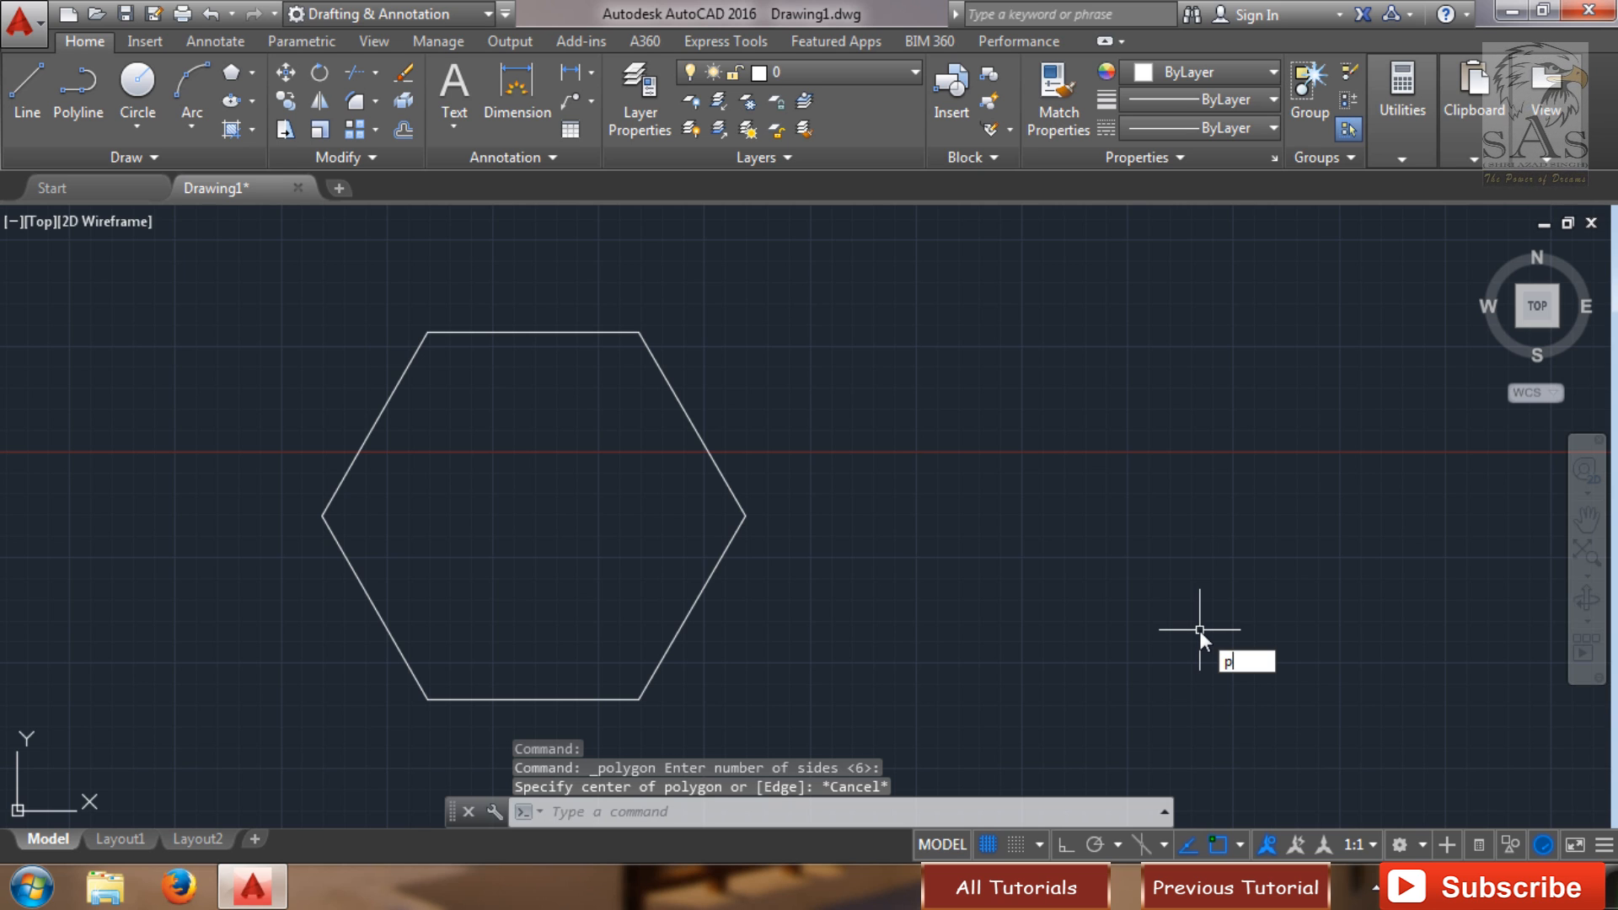
pyautogui.write('OL')
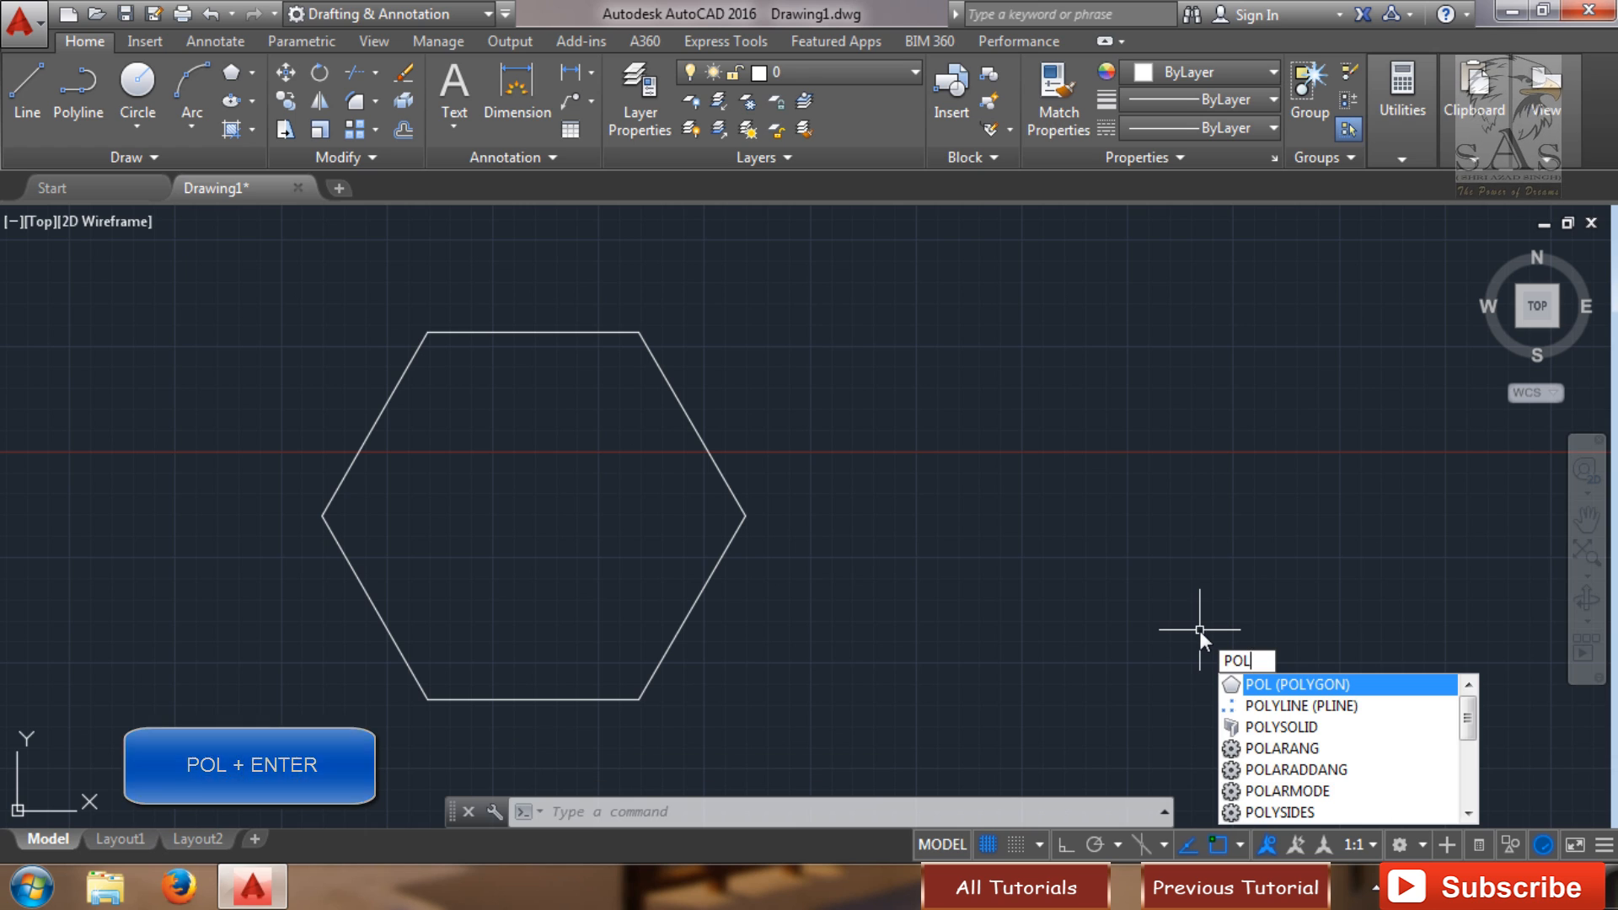
pyautogui.press('Return')
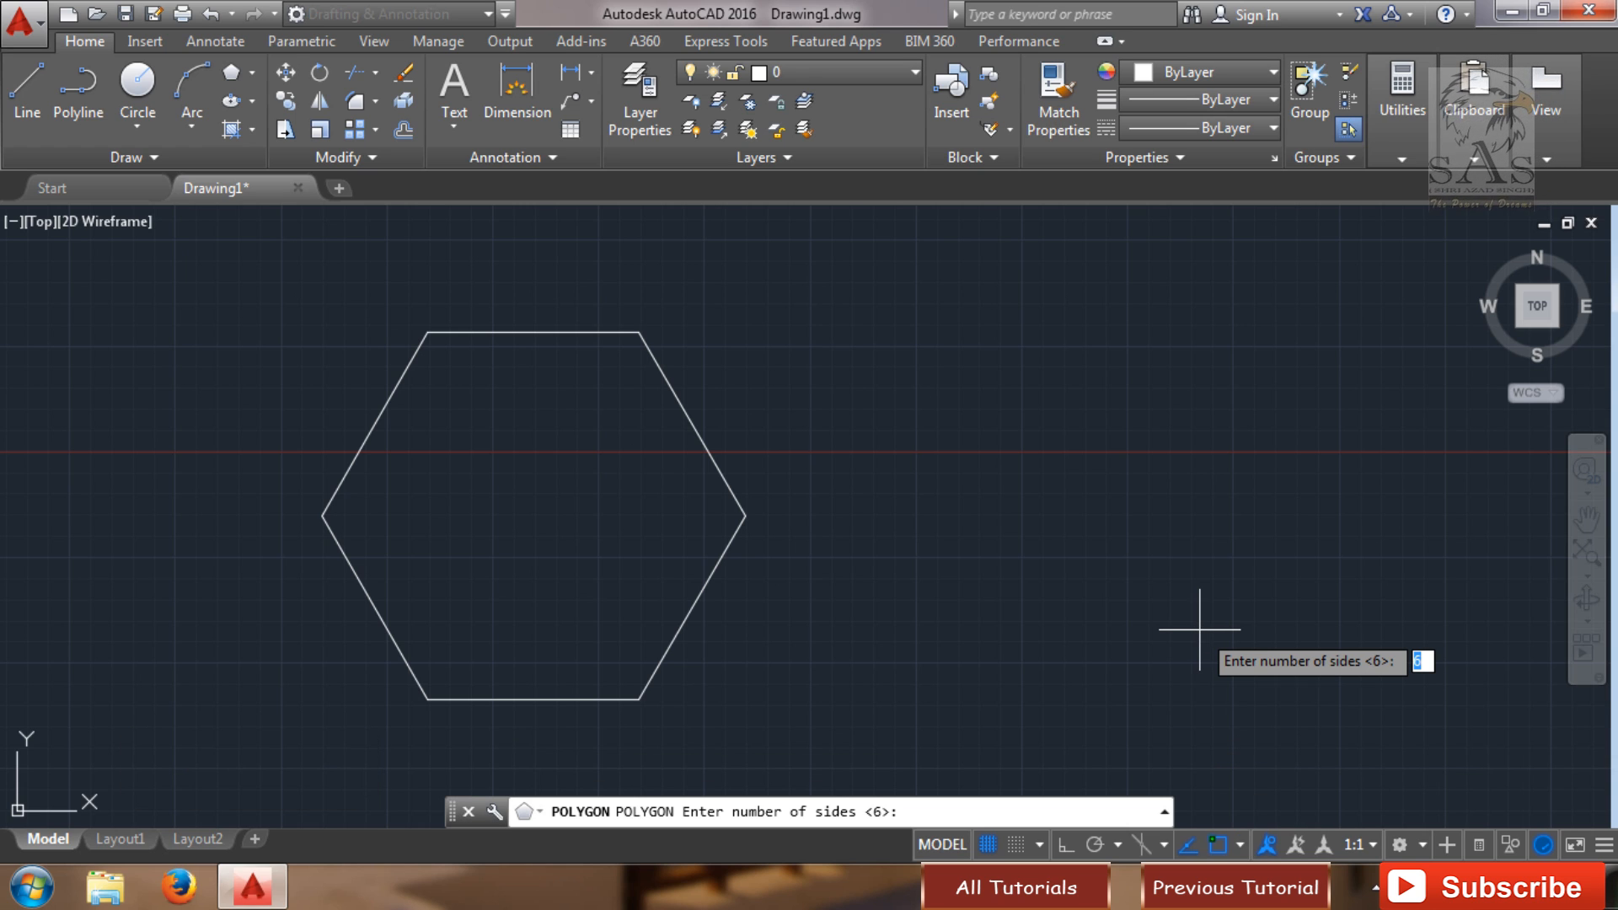
pyautogui.press('Return')
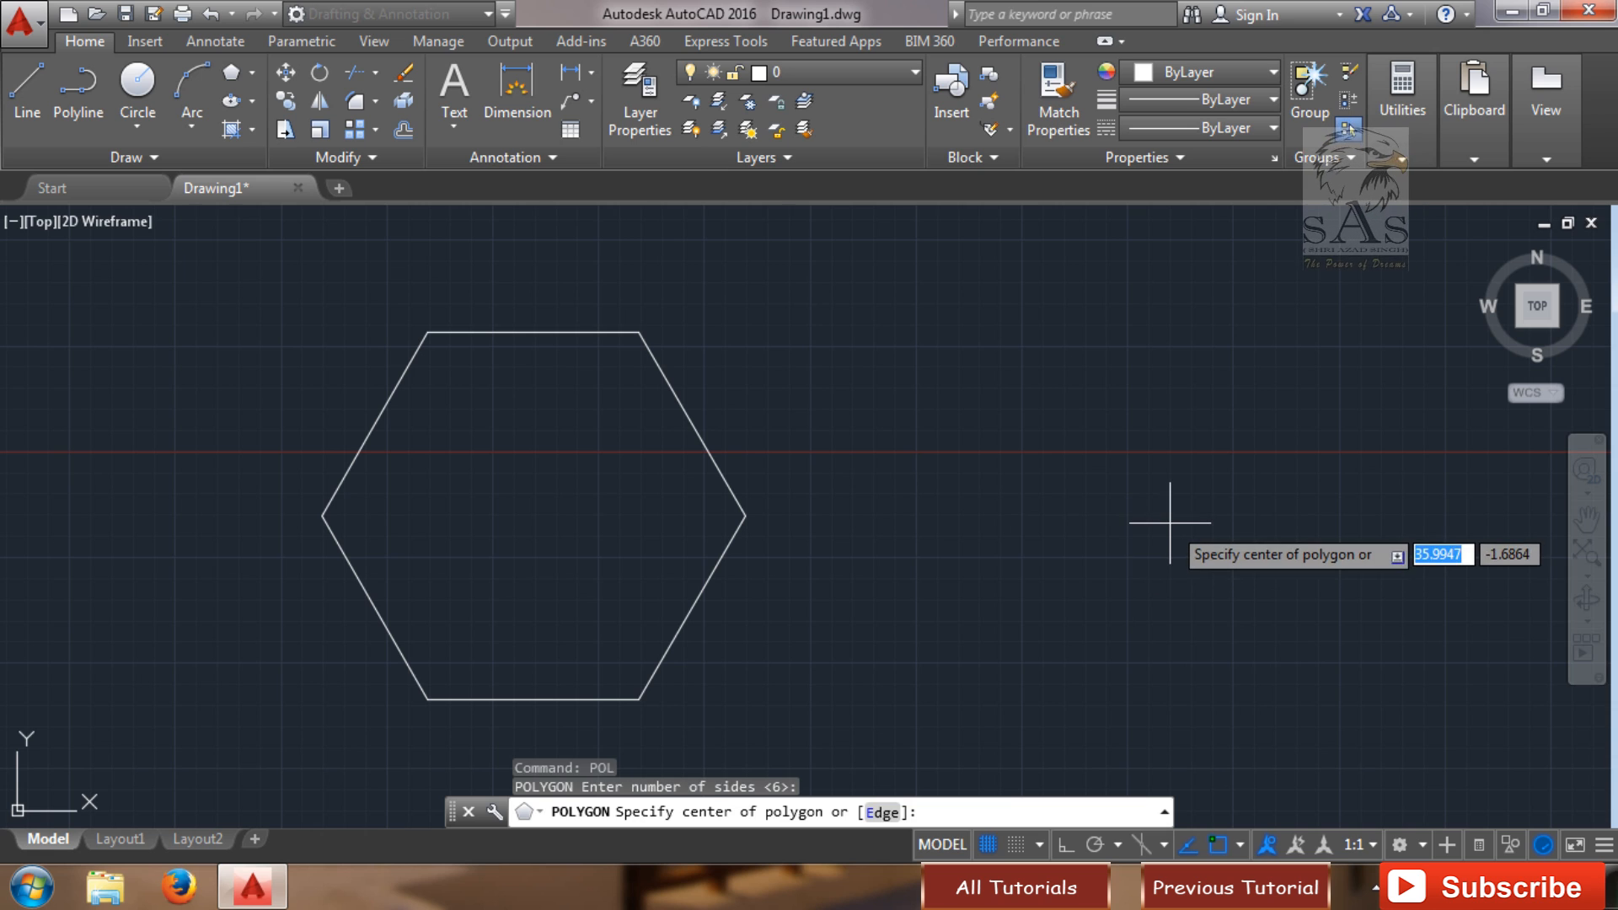
pyautogui.click(1169, 522)
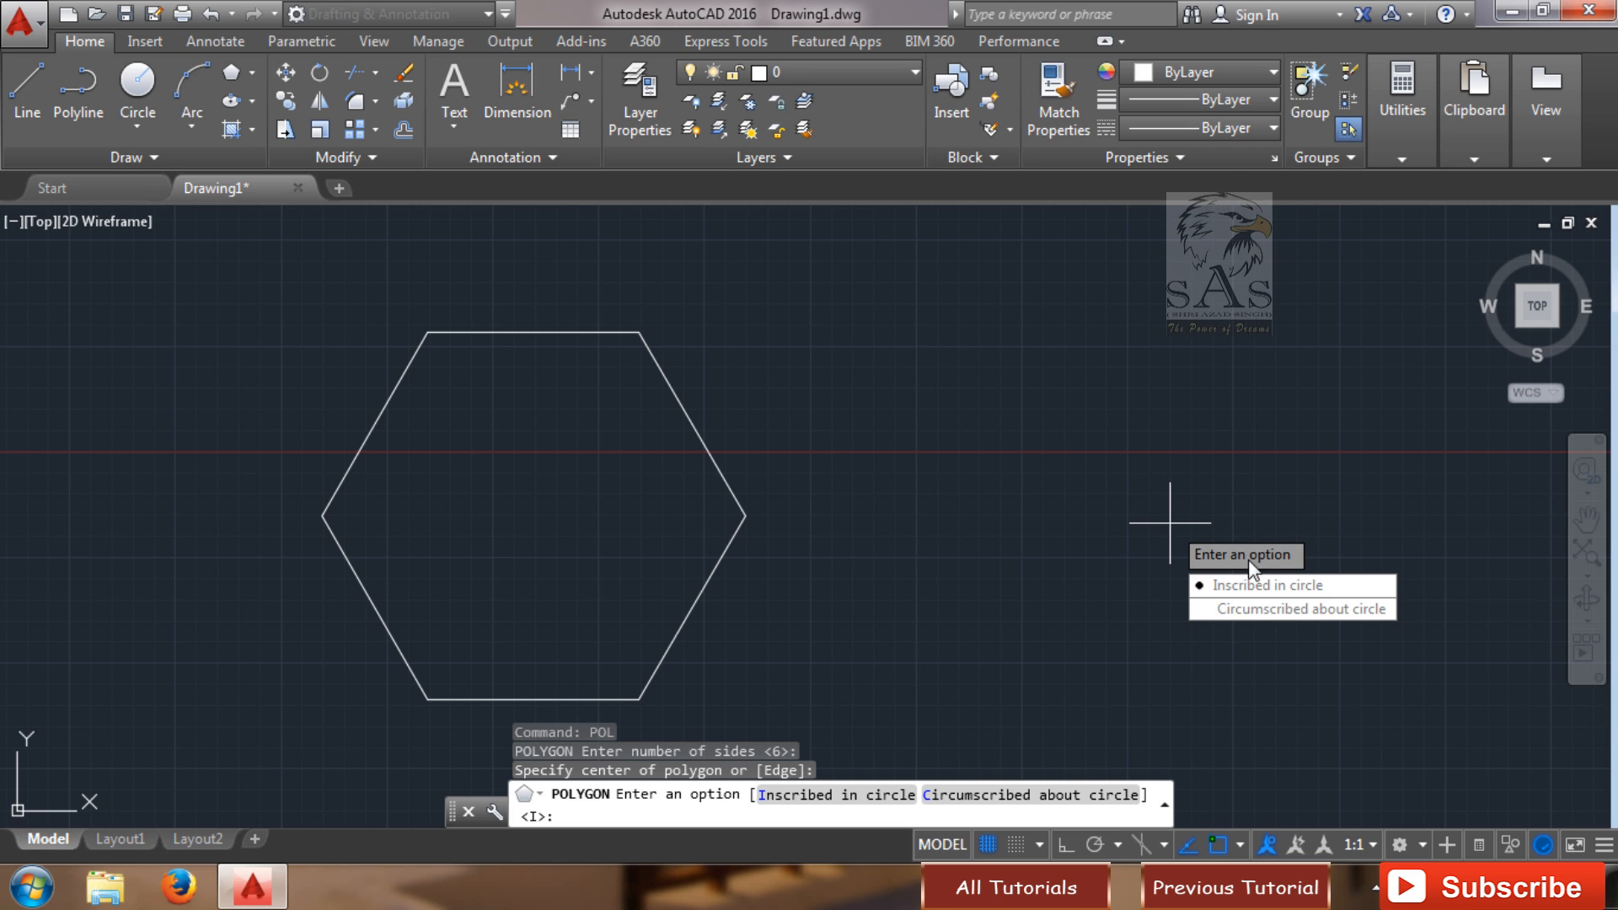
pyautogui.click(1227, 608)
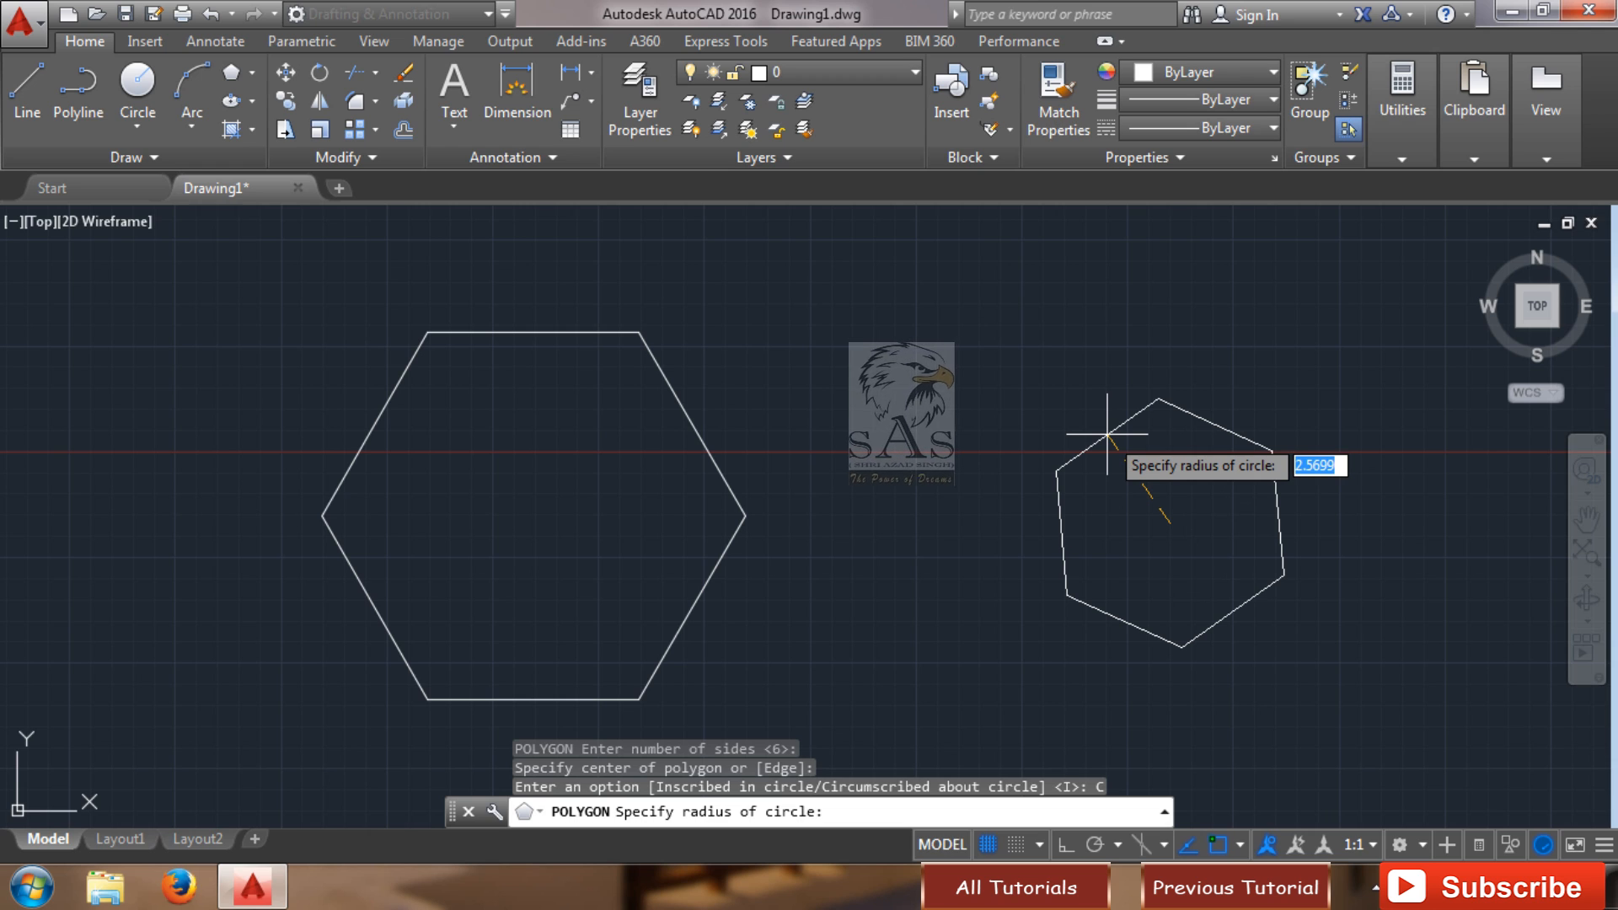
pyautogui.write('5')
pyautogui.press('Return')
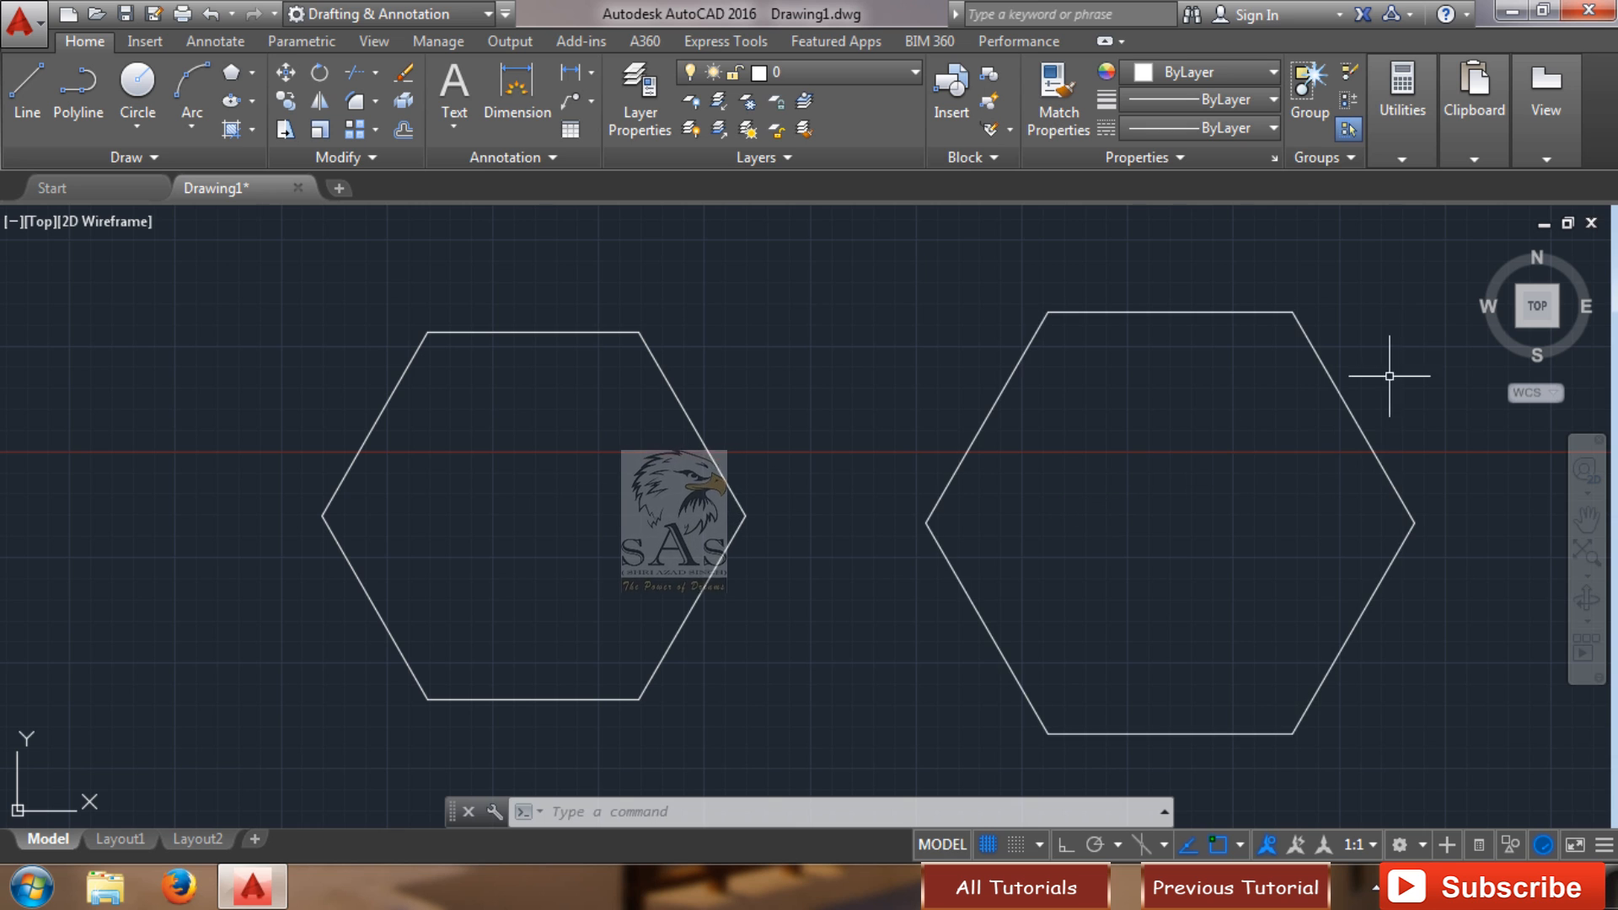
# - Erase both hexagons from the drawing
pyautogui.click(1416, 320)
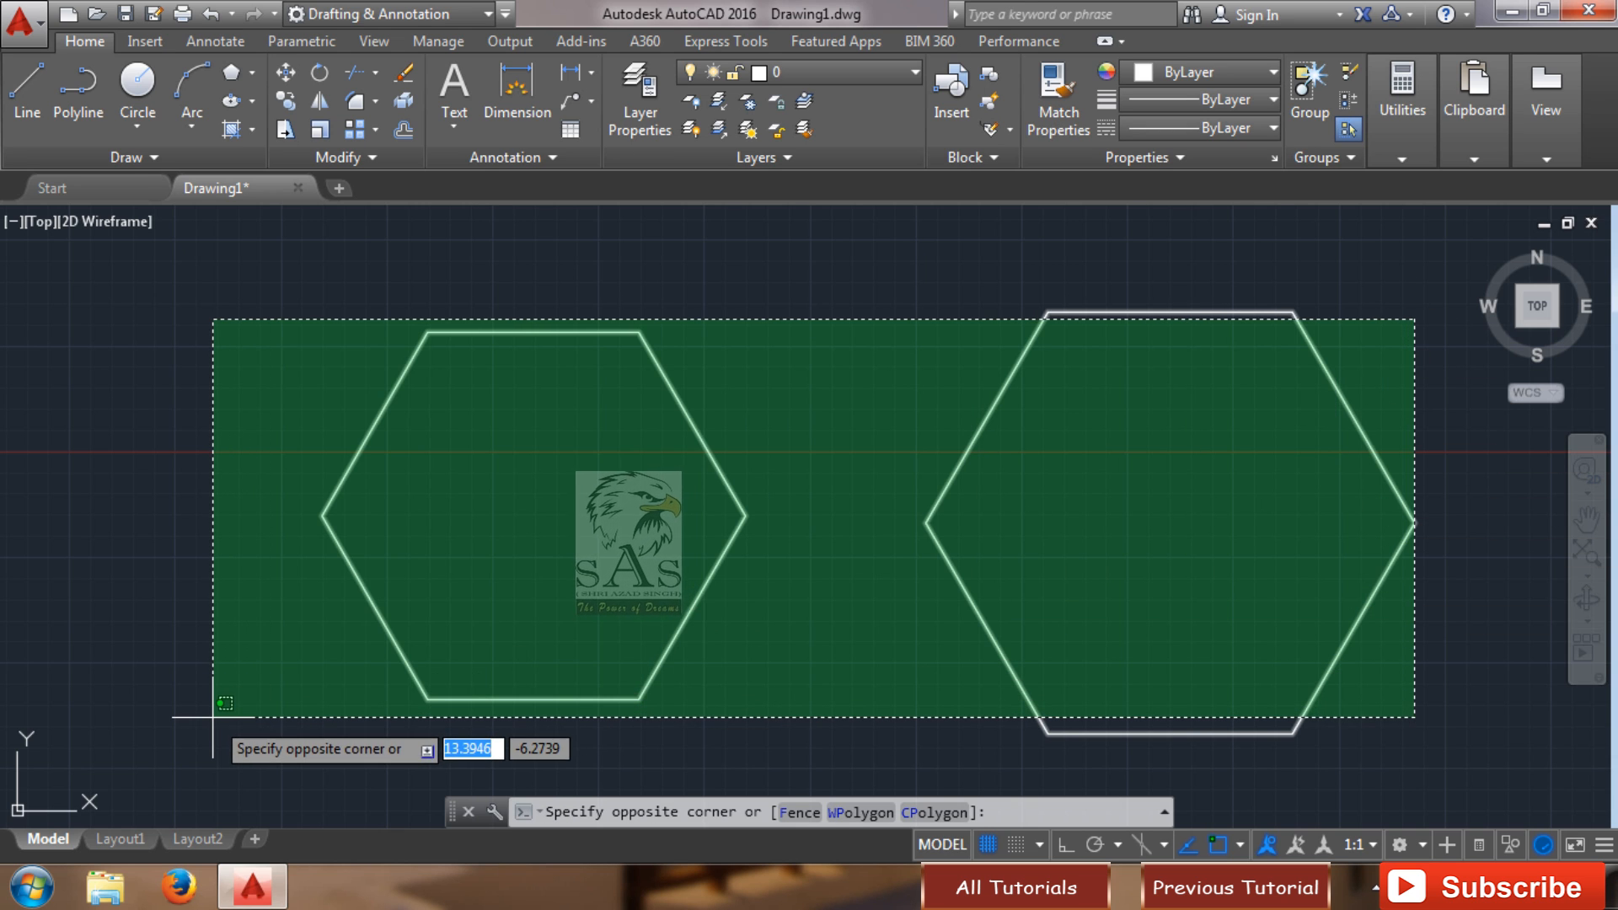
pyautogui.click(200, 748)
pyautogui.press('Delete')
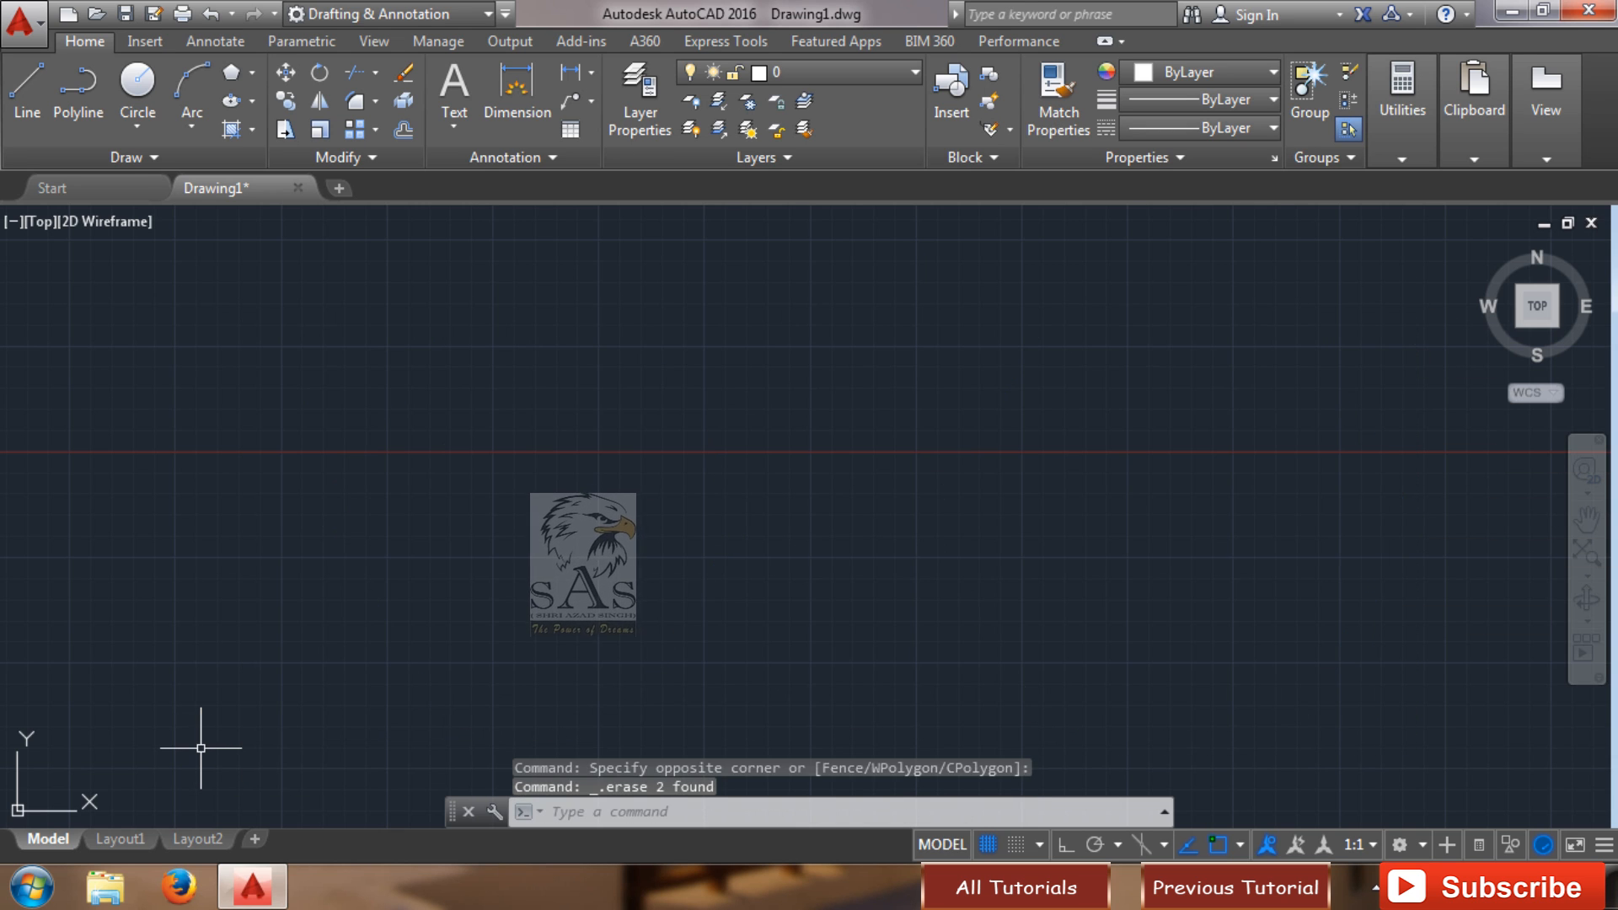
# - Turn Ortho on while drawing a single long horizontal line across the middle of the drawing area
pyautogui.click(24, 118)
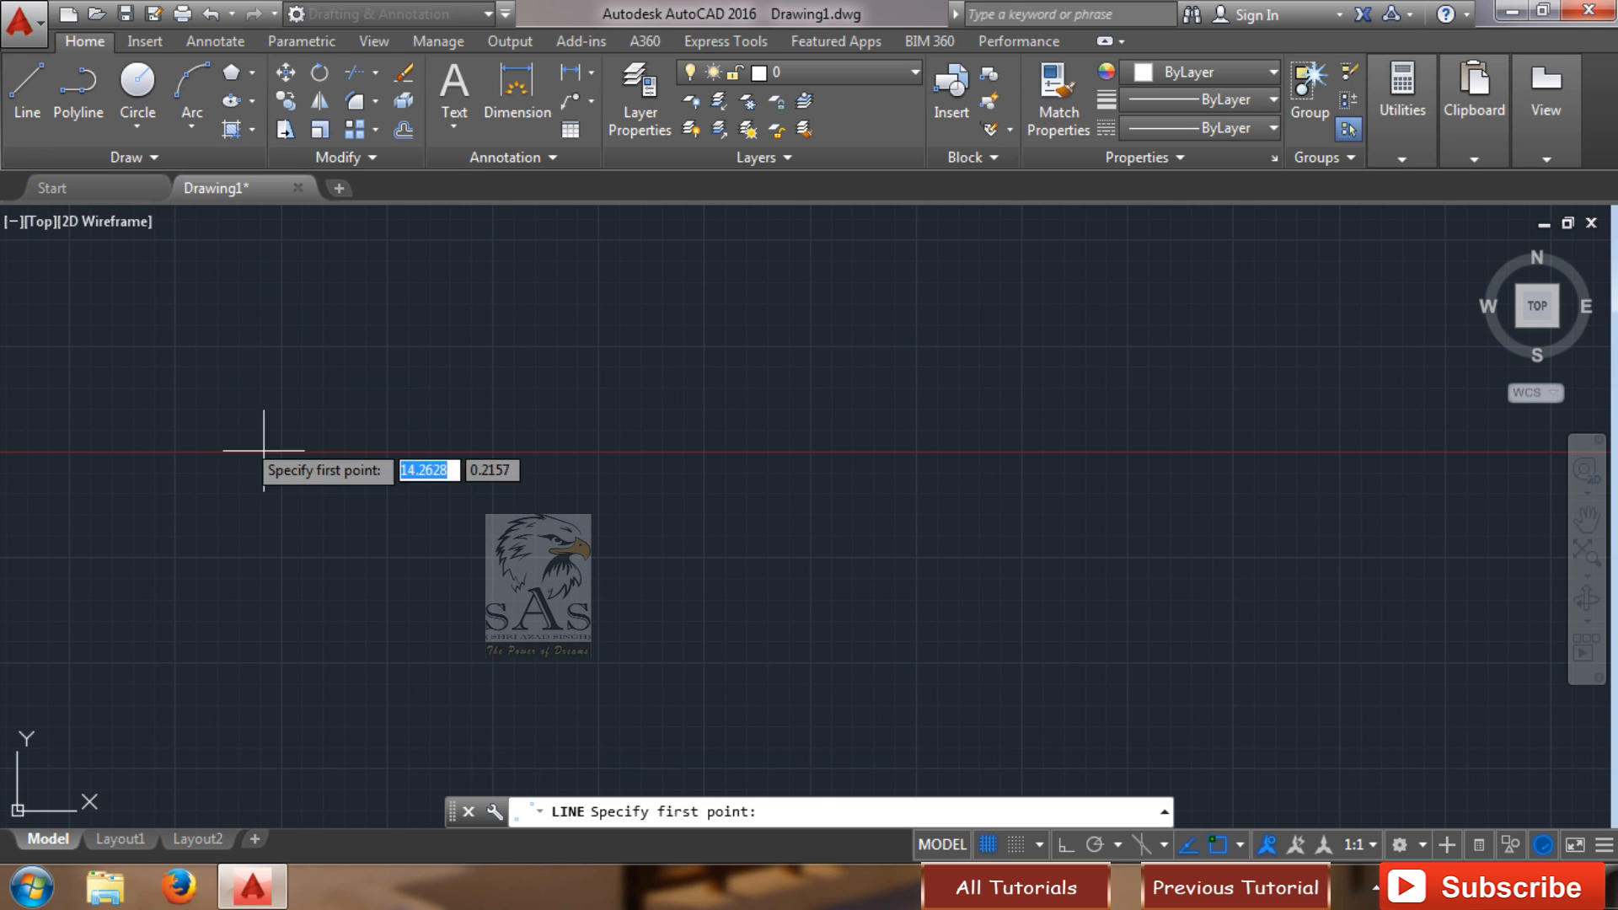
pyautogui.click(326, 478)
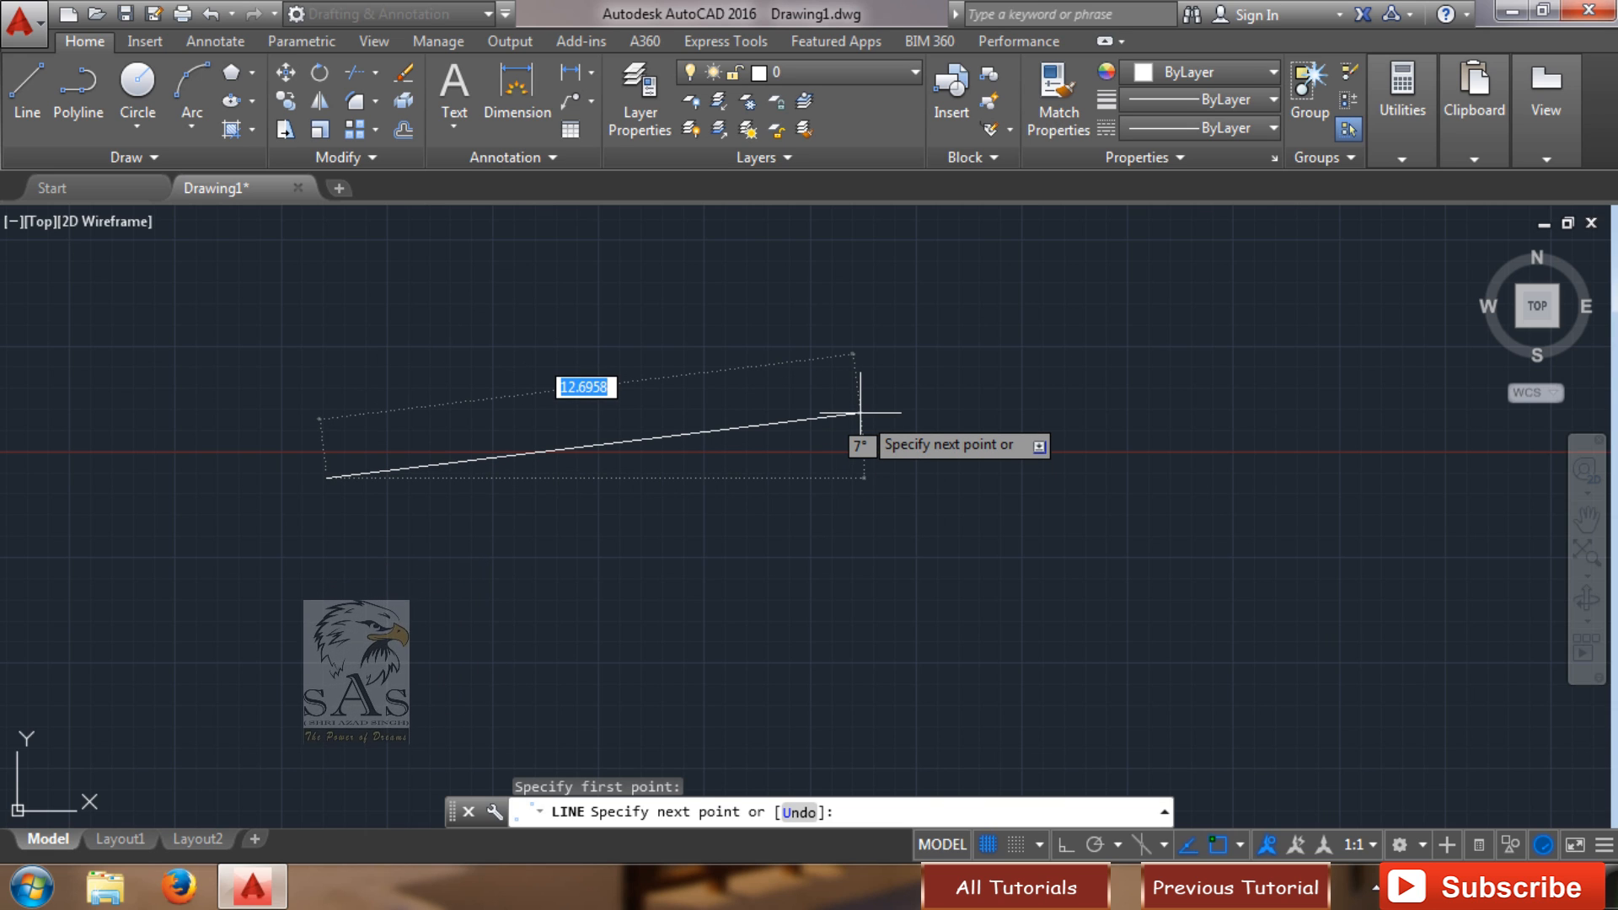
pyautogui.press('F8')
pyautogui.press('F8')
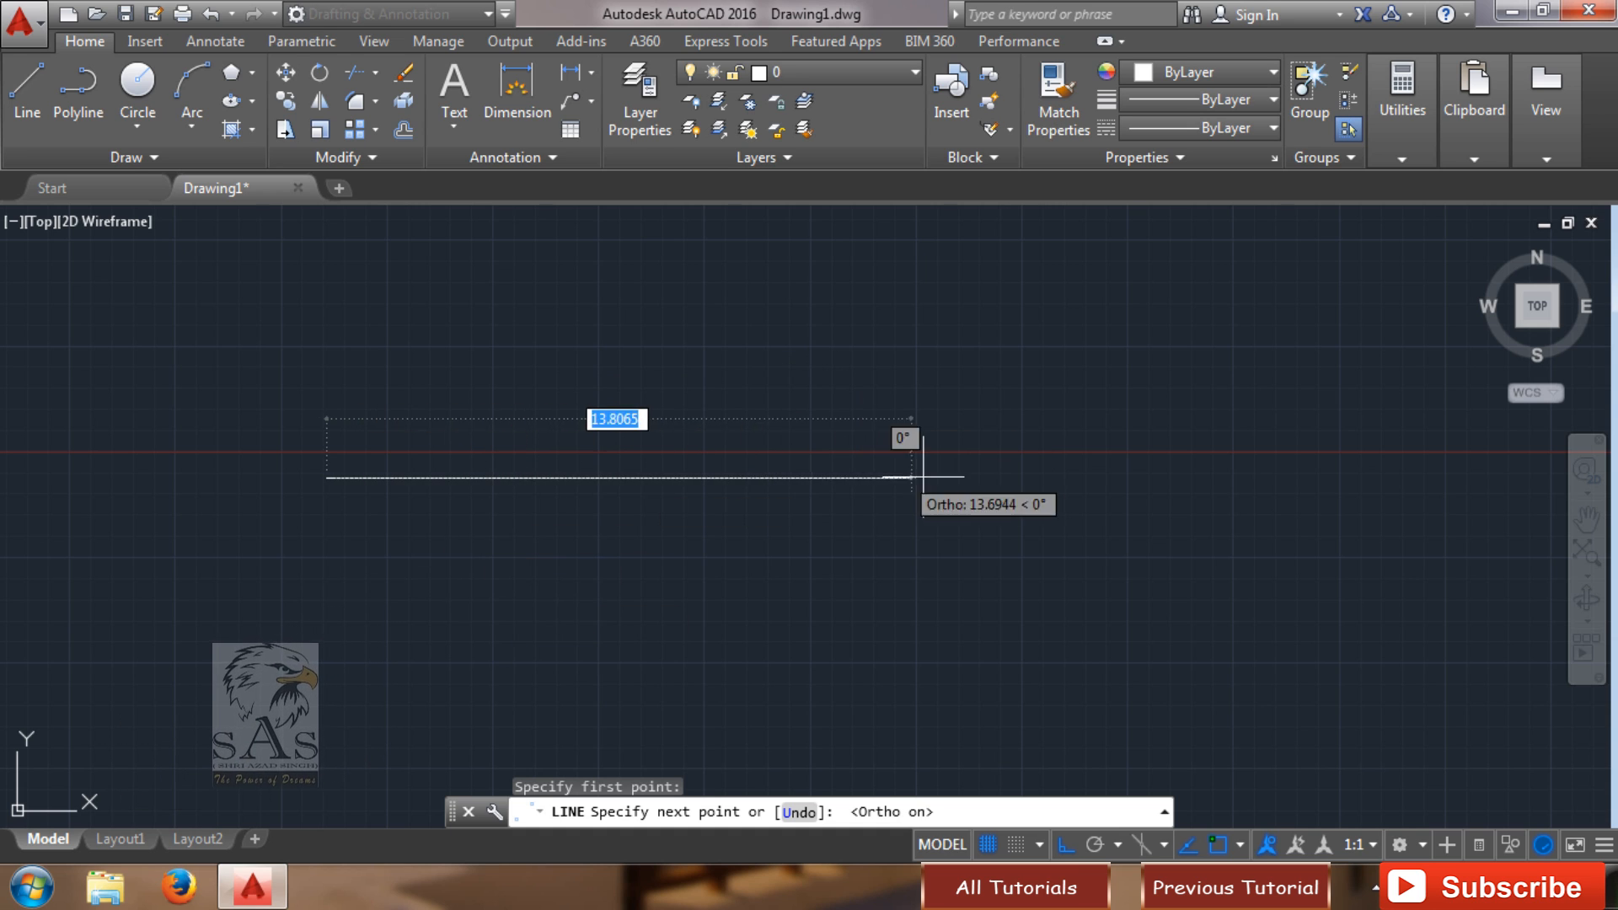
pyautogui.click(1154, 477)
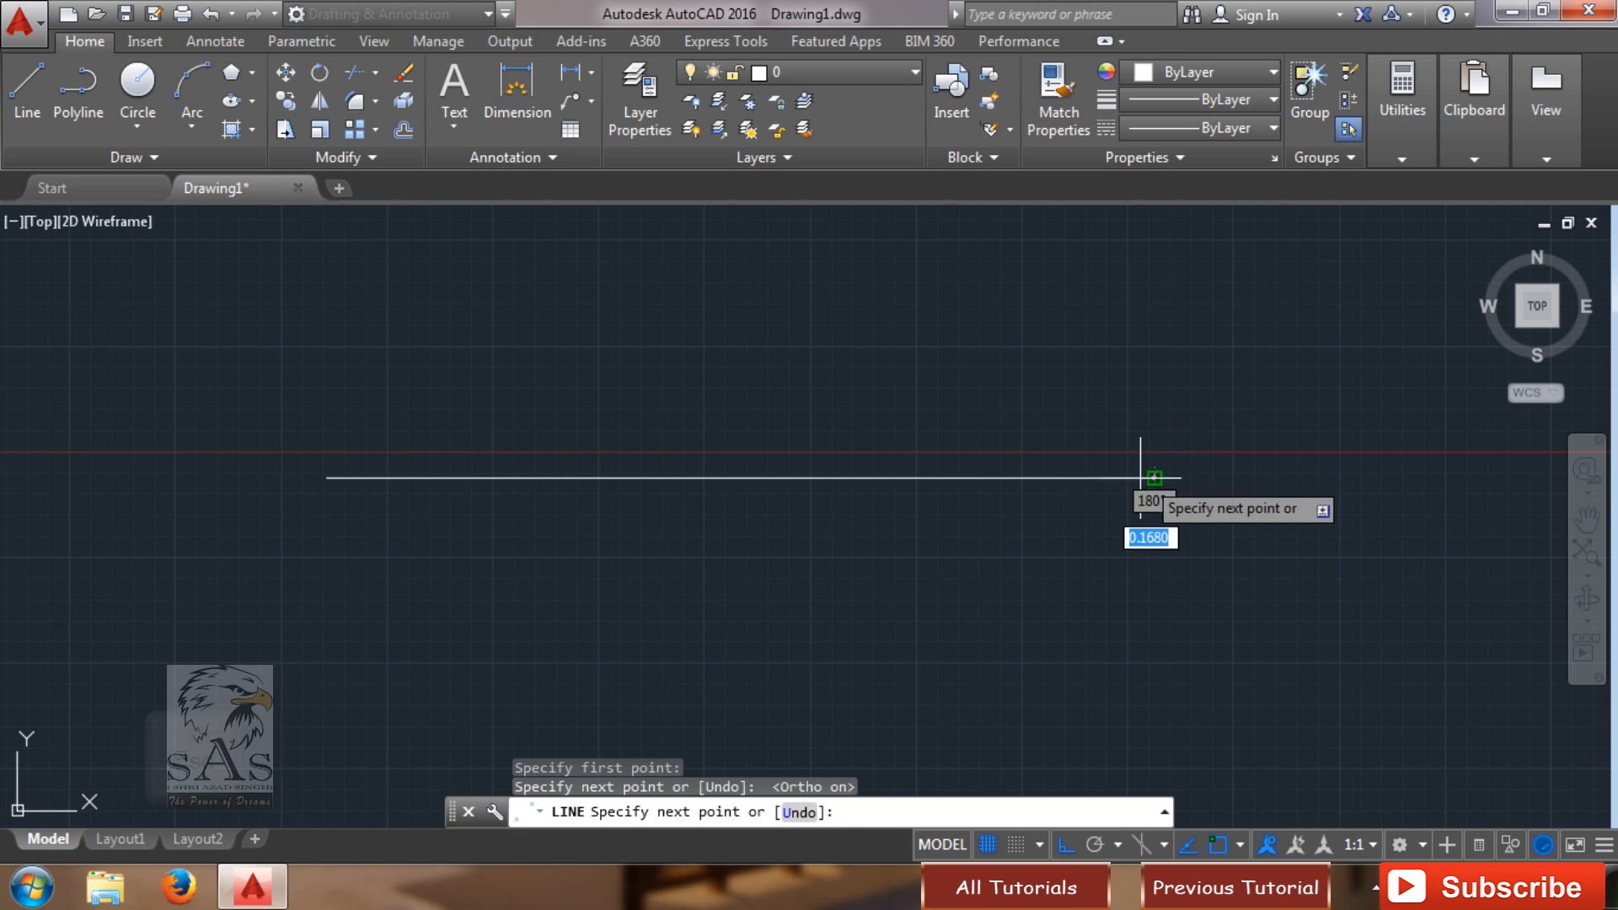
pyautogui.press('Escape')
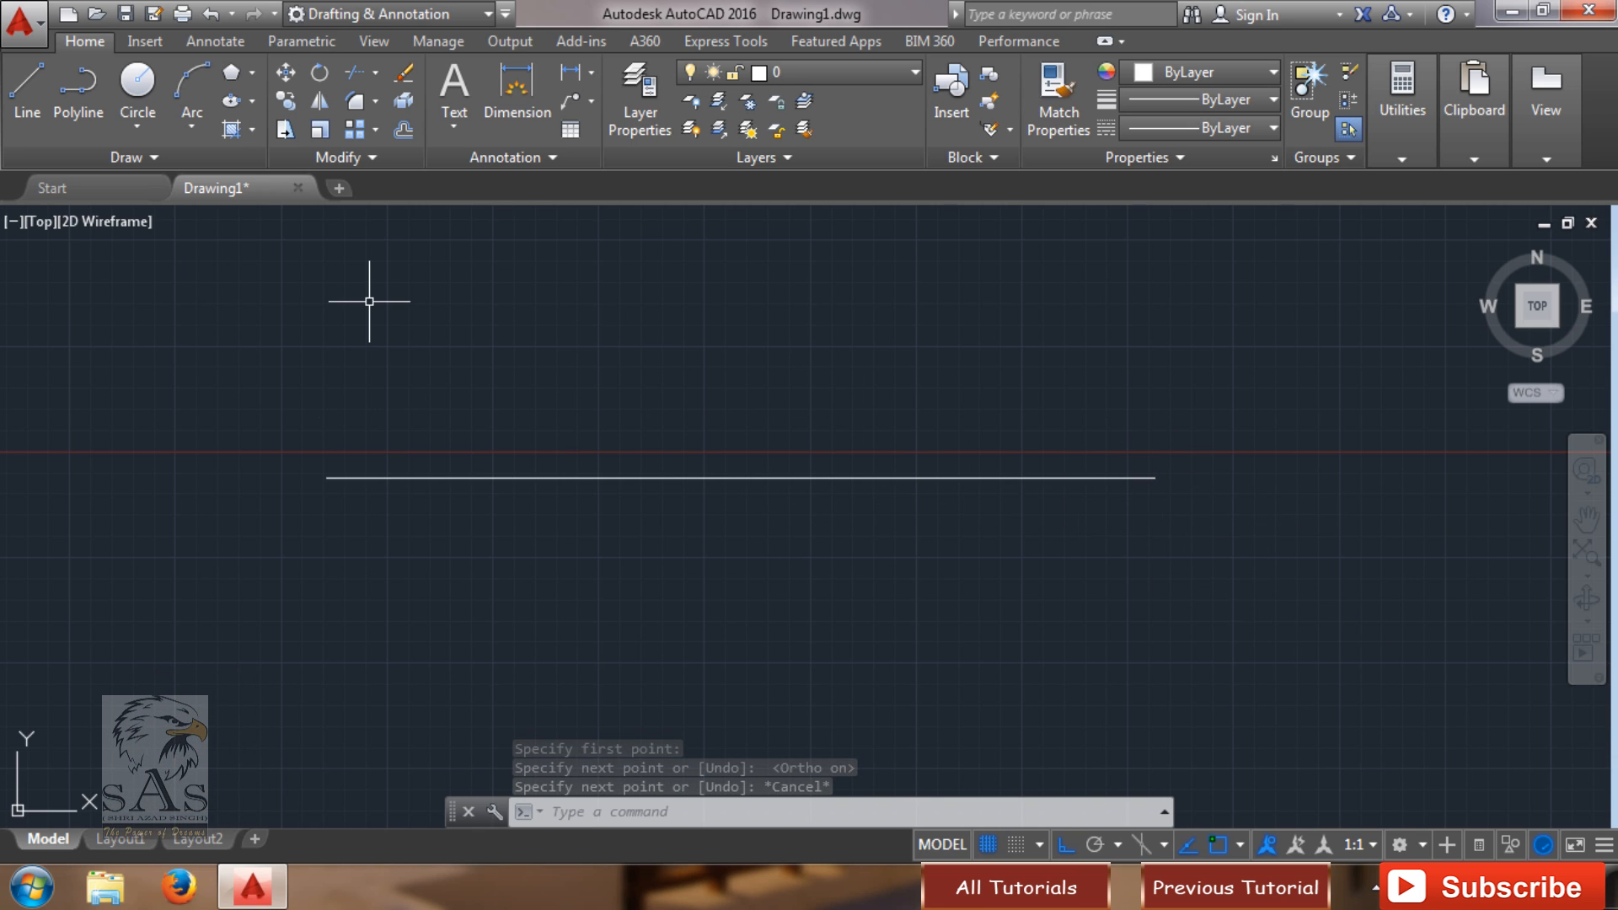
# - Draw an eight-sided polygon centred on the line's left endpoint, inscribed in a circle of radius 5
pyautogui.write('POL')
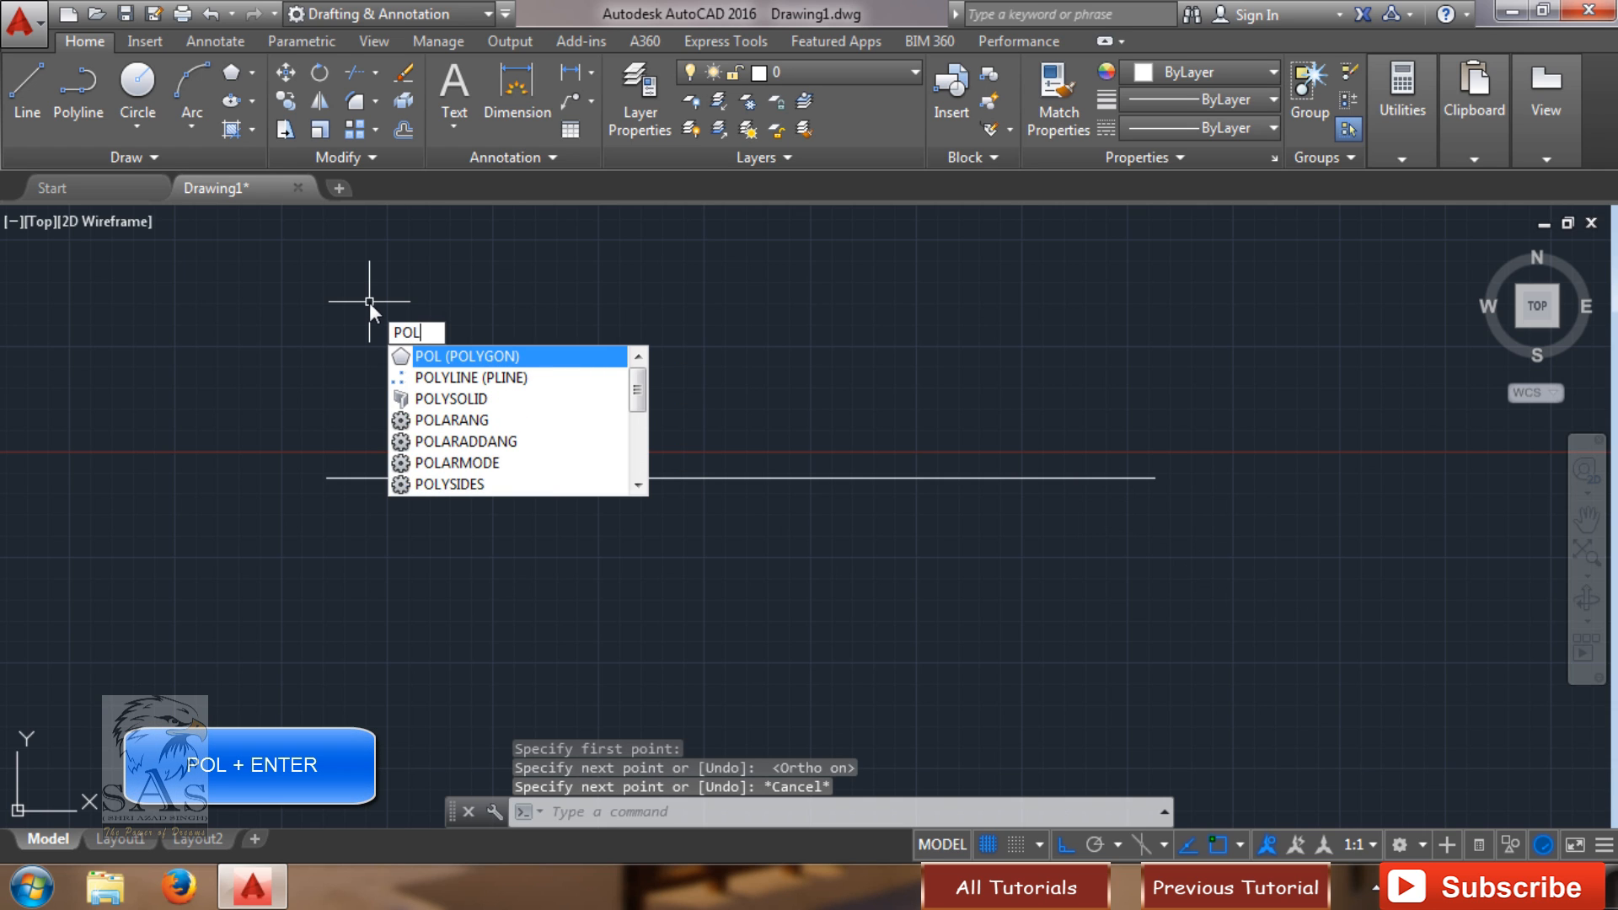
pyautogui.press('Return')
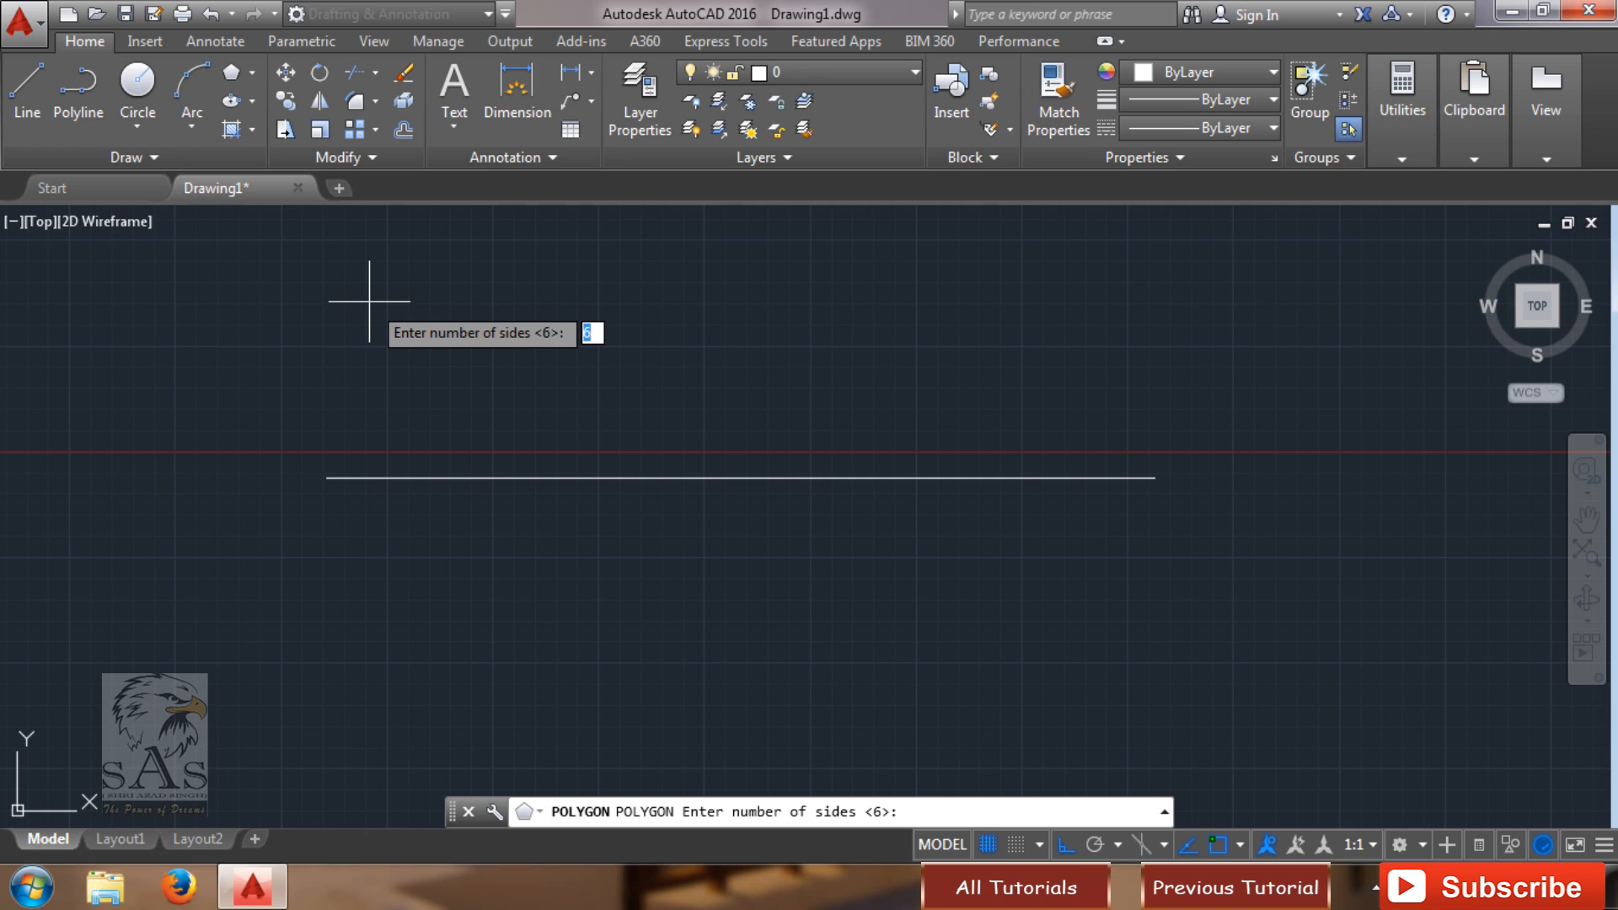
pyautogui.press('Return')
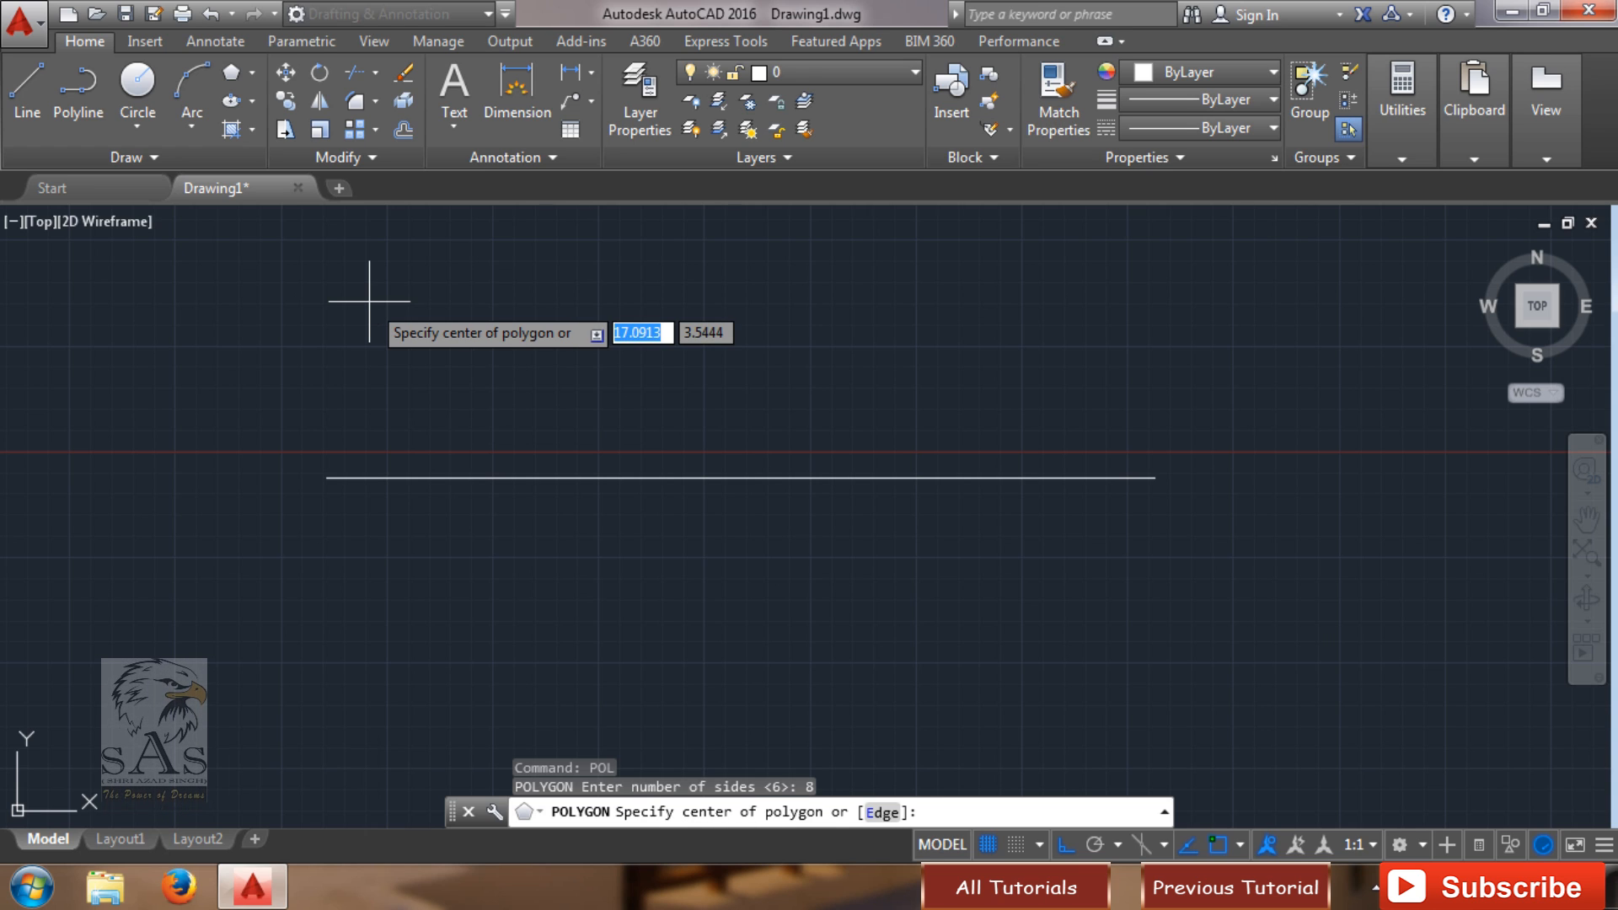
pyautogui.click(332, 476)
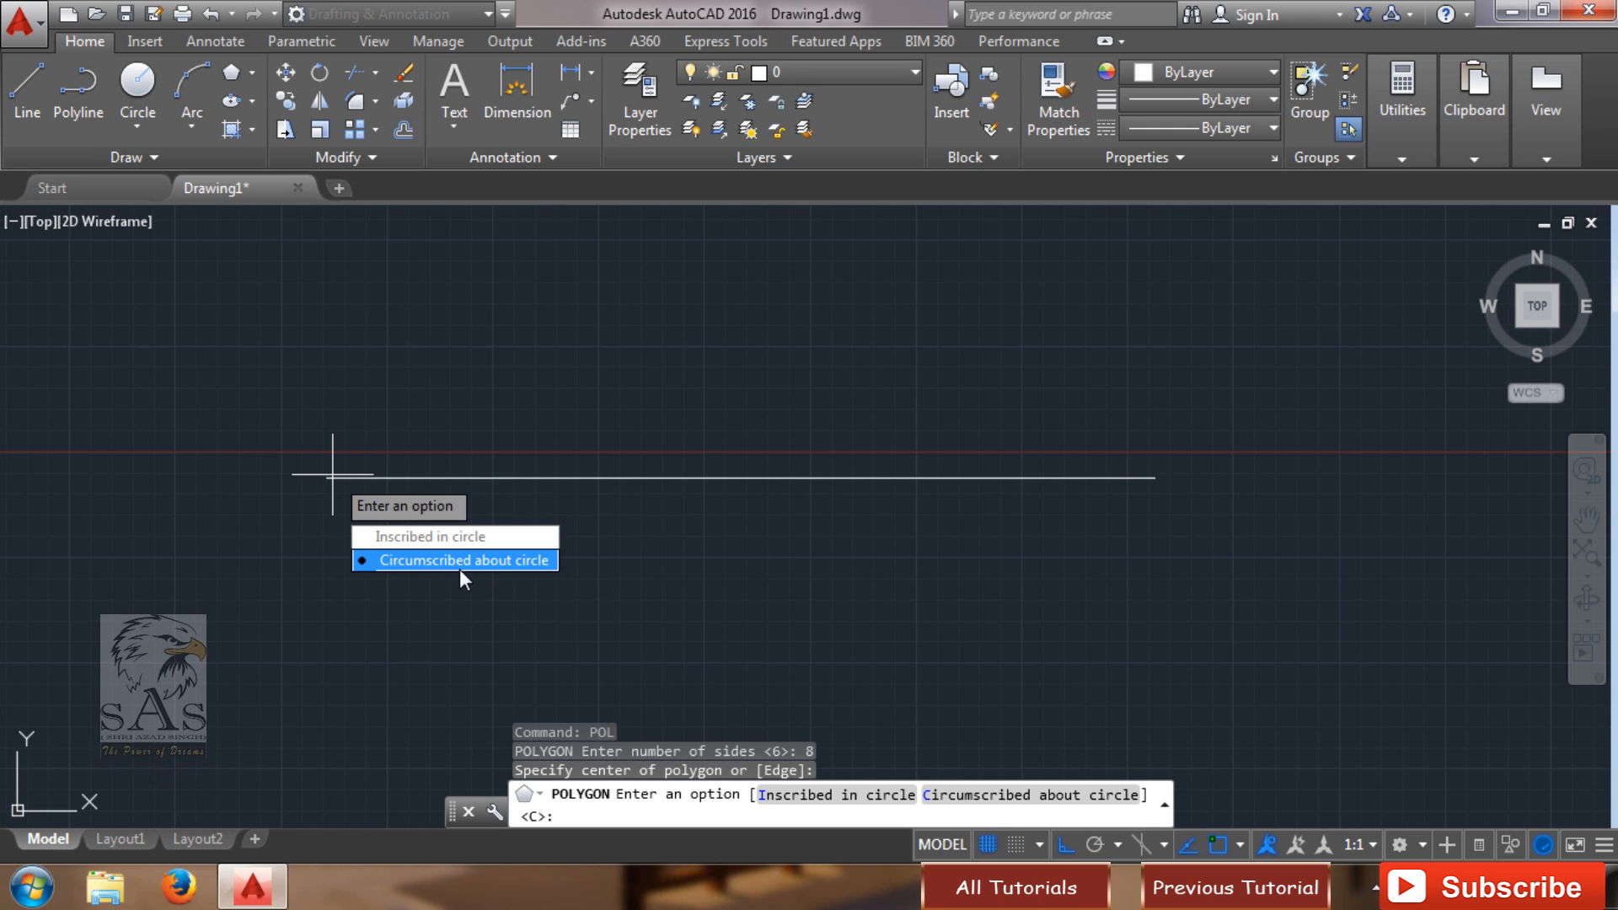
pyautogui.click(419, 546)
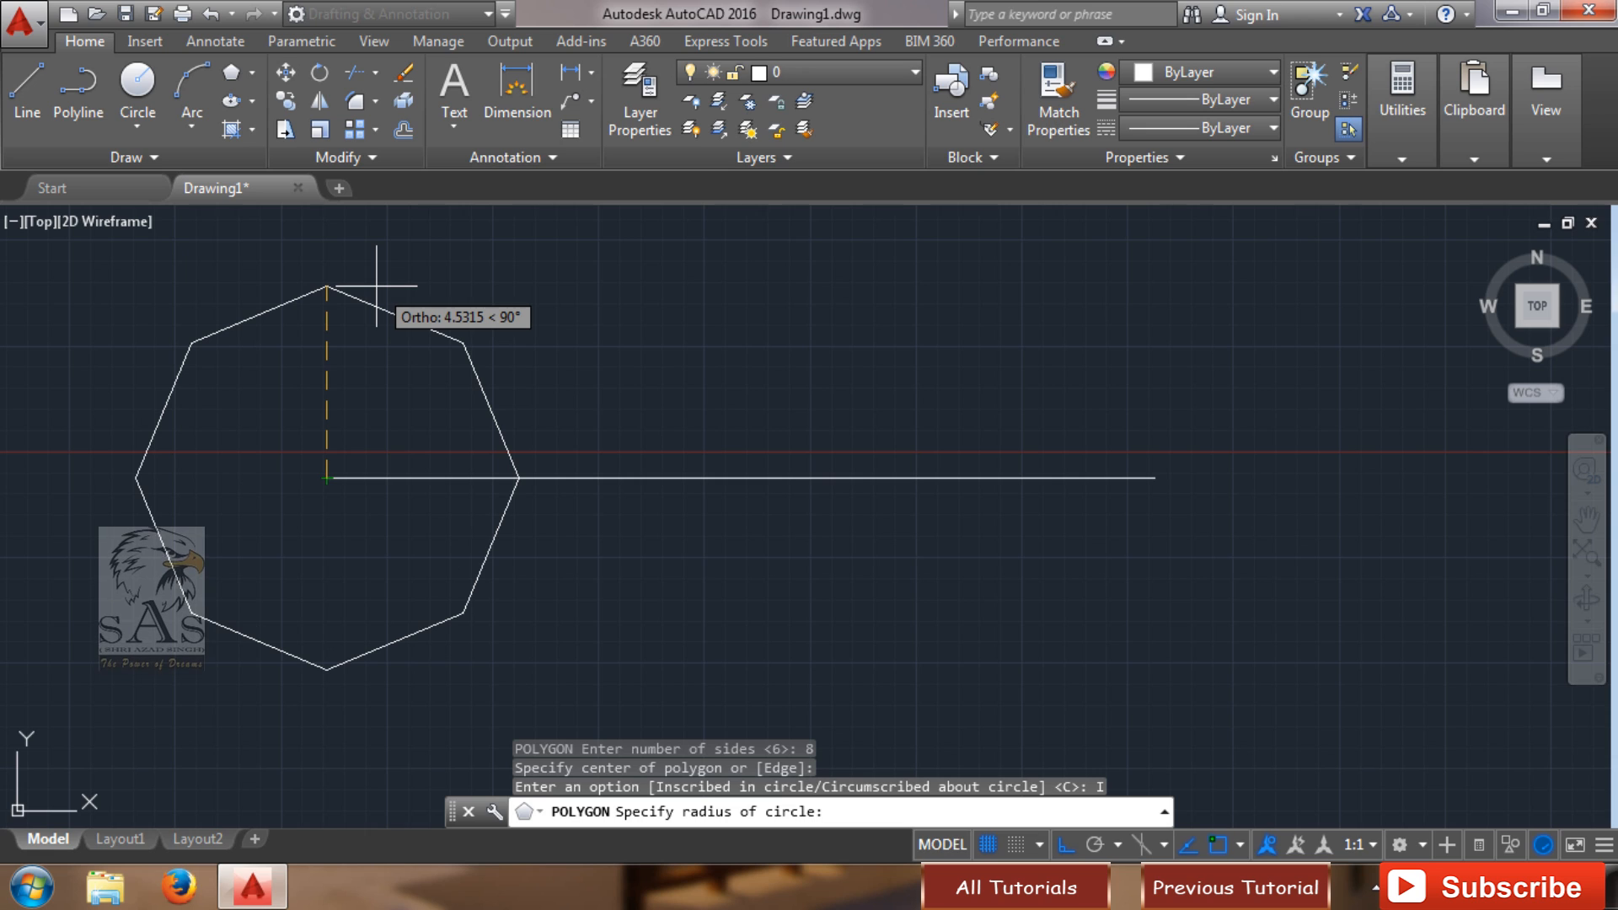
pyautogui.write('5')
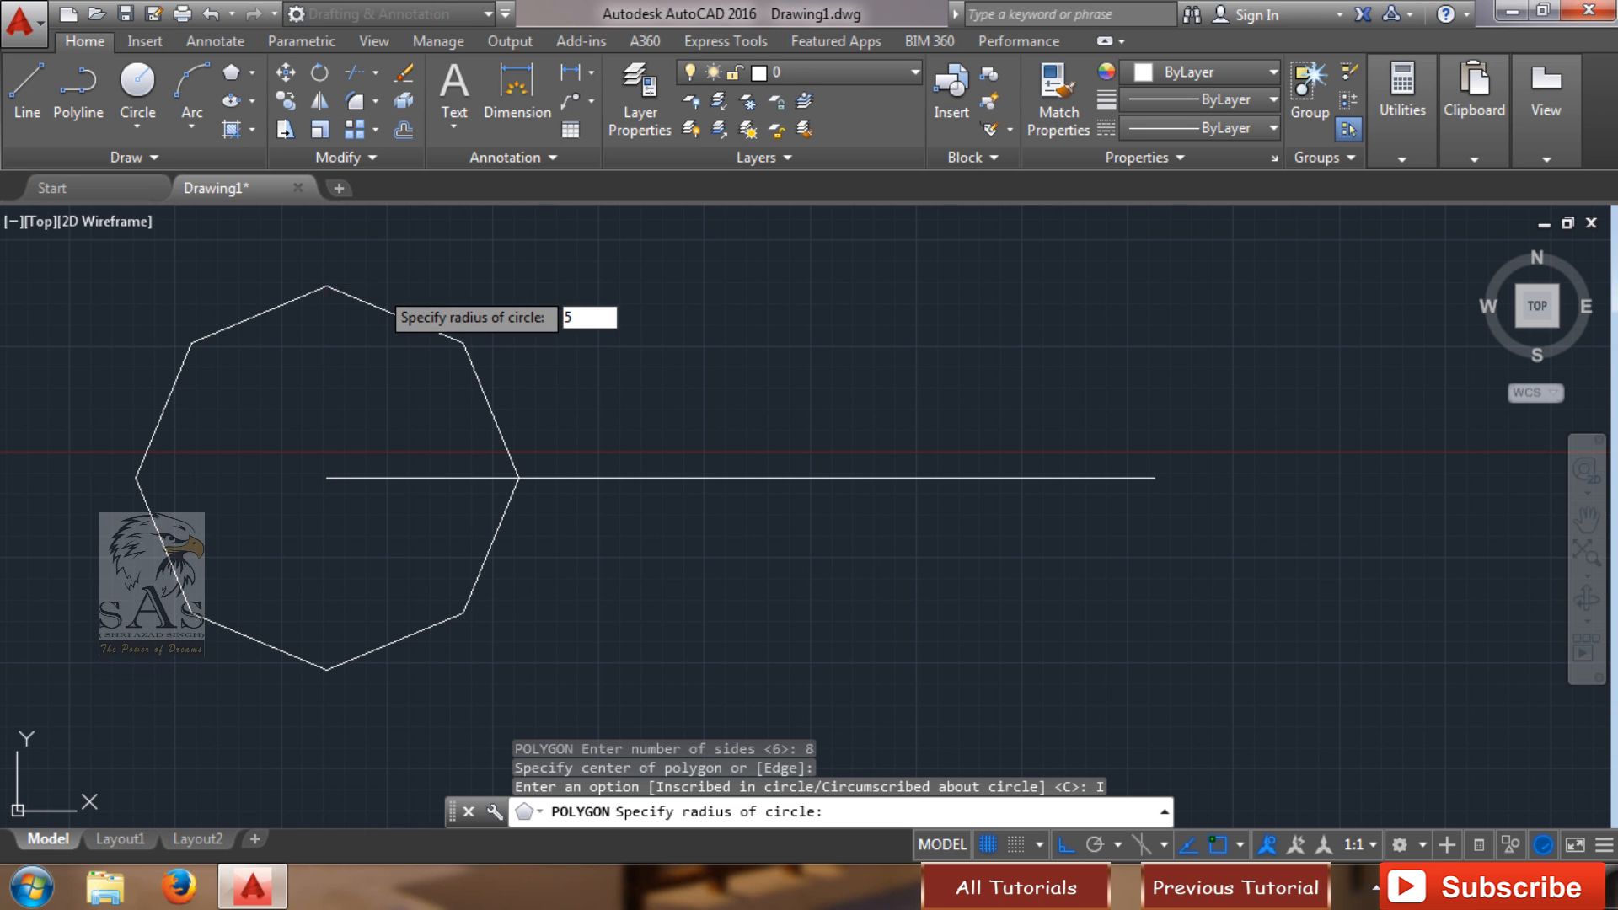
pyautogui.press('Return')
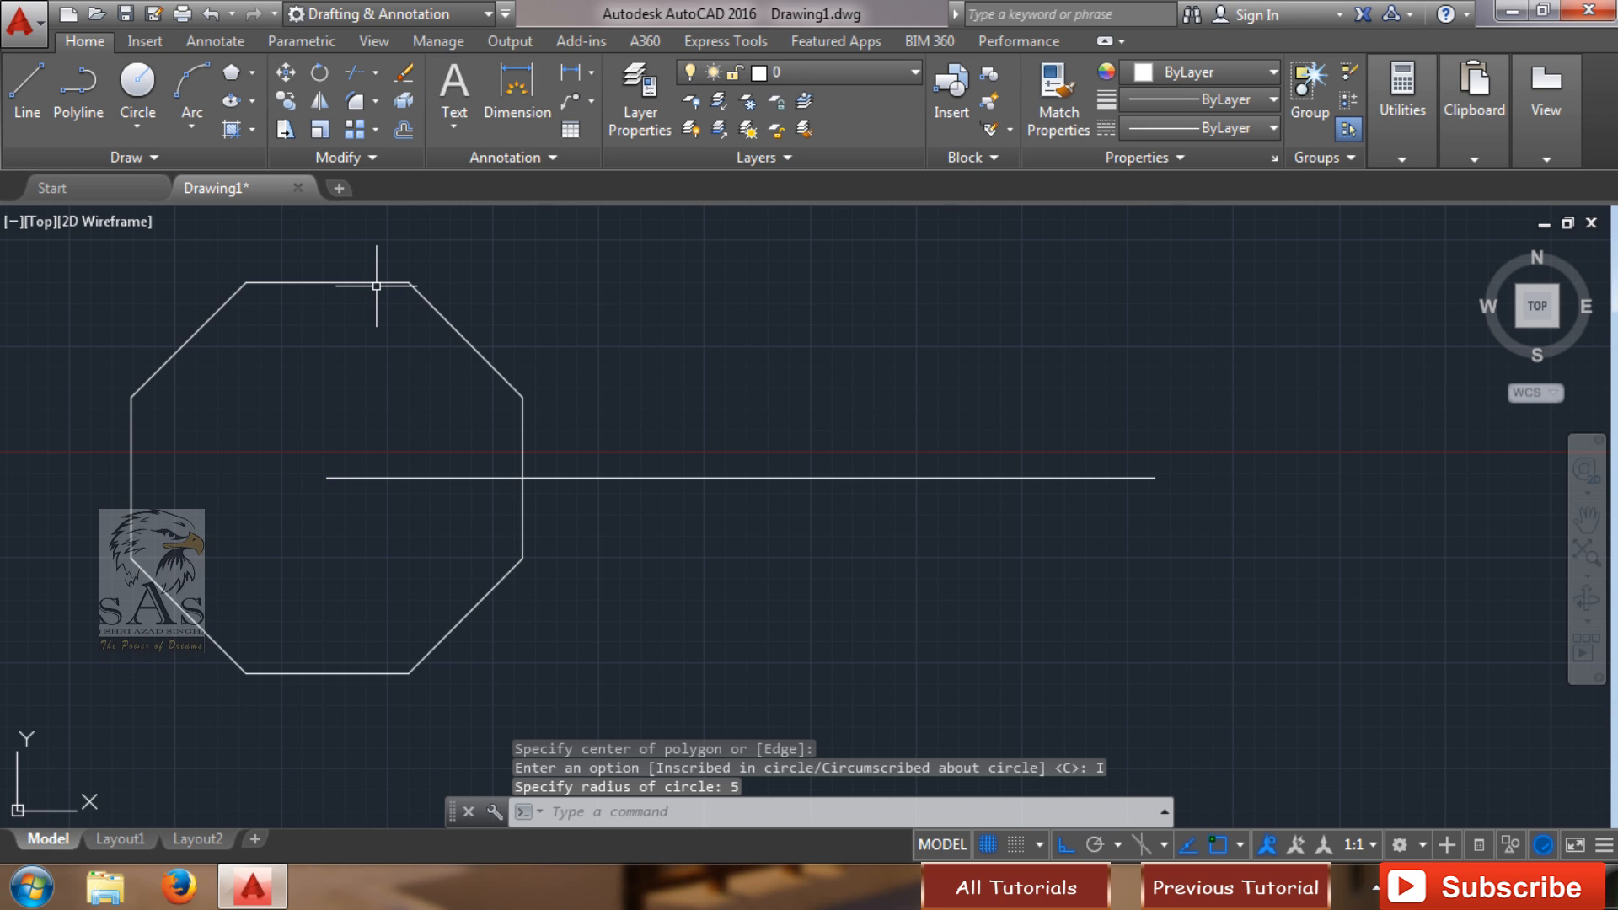
# - Draw an eight-sided polygon centred on the line's right endpoint, circumscribed about a circle of radius 5
pyautogui.rightClick(792, 359)
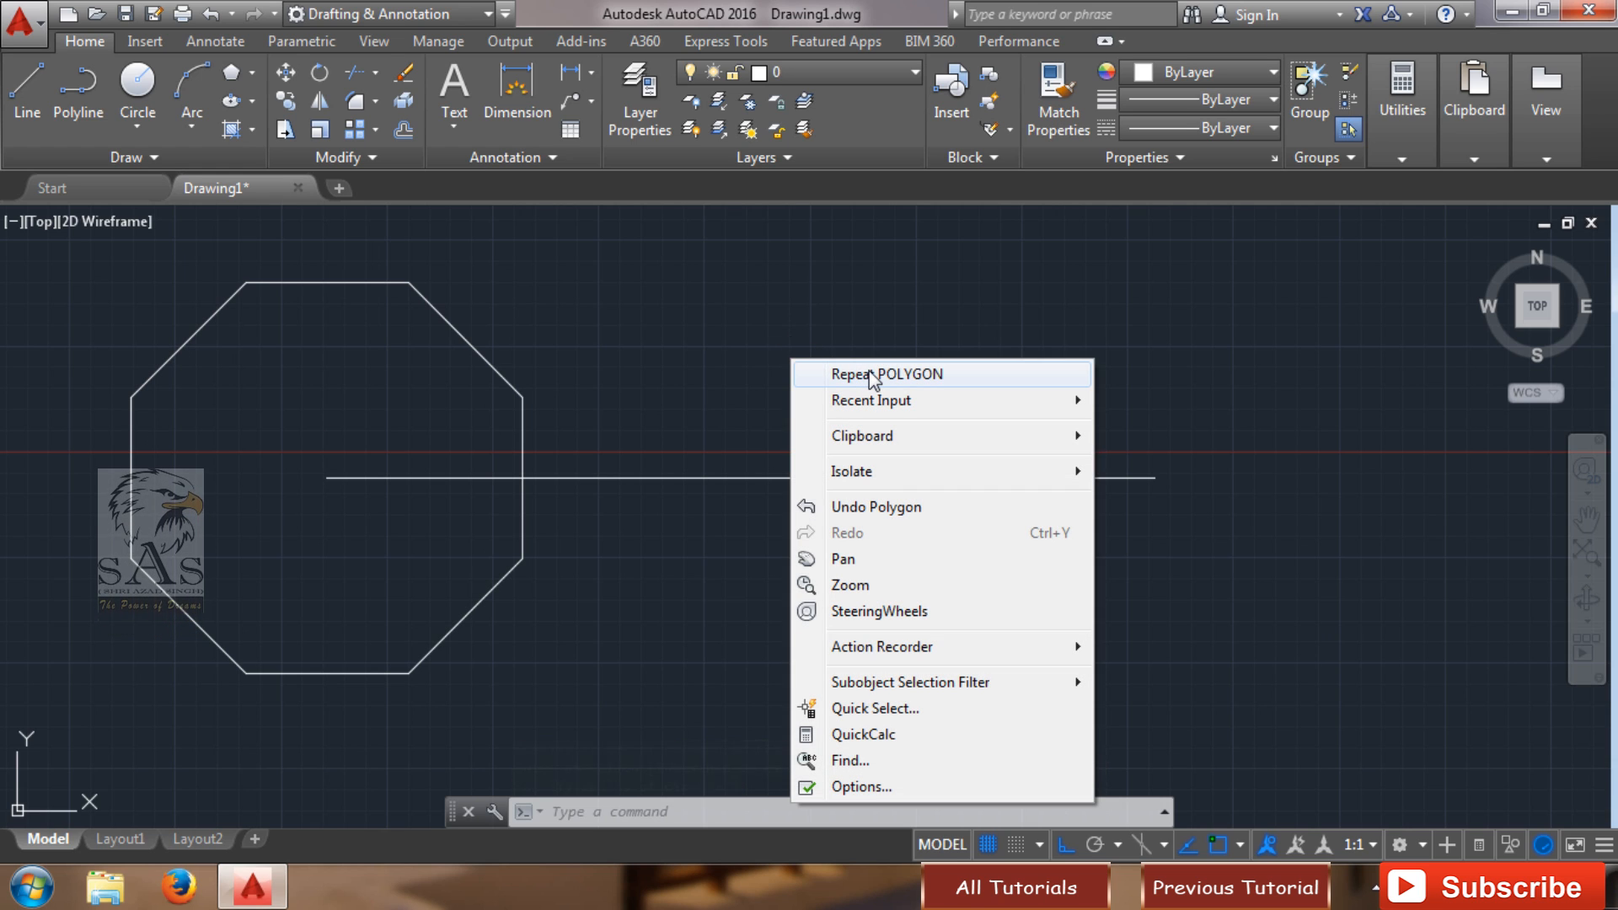
pyautogui.click(919, 380)
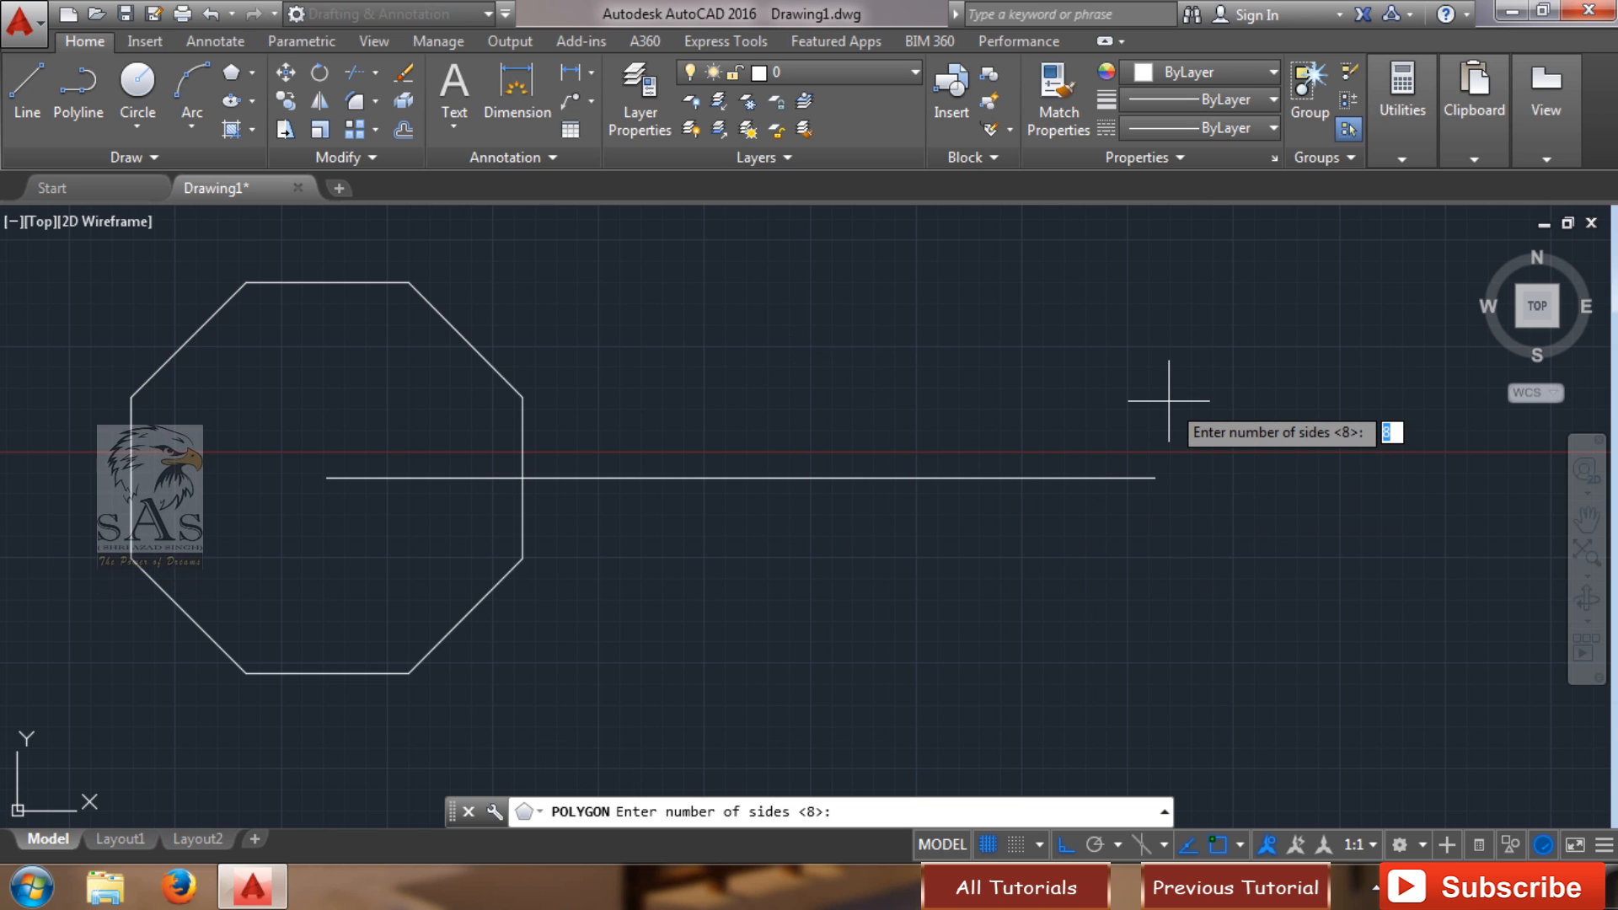
pyautogui.press('Return')
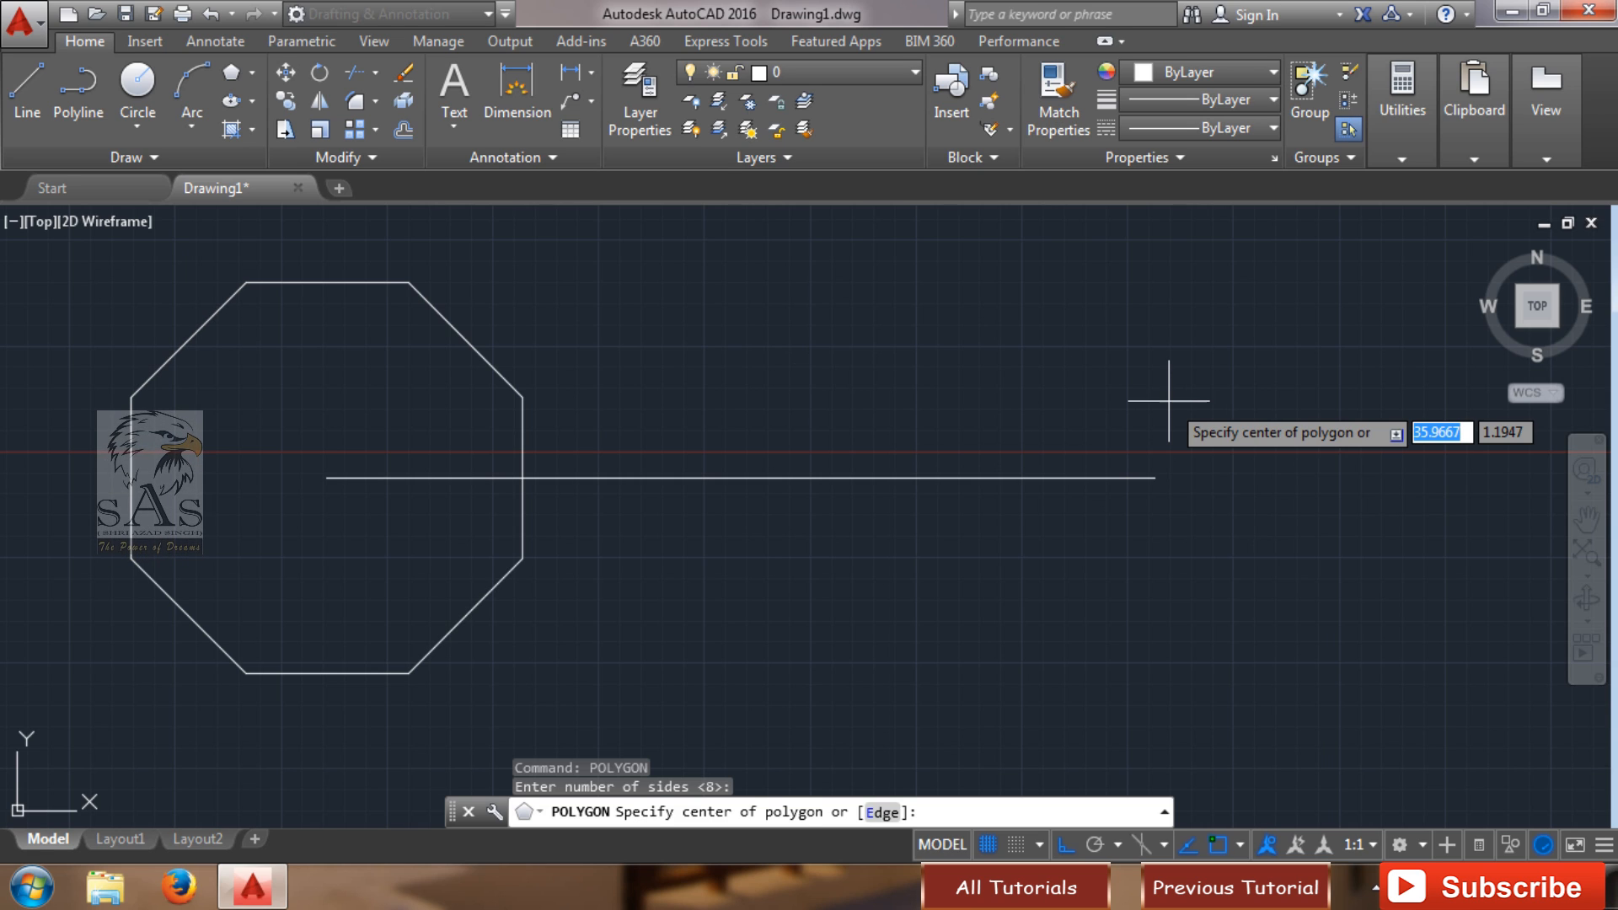
pyautogui.click(1151, 478)
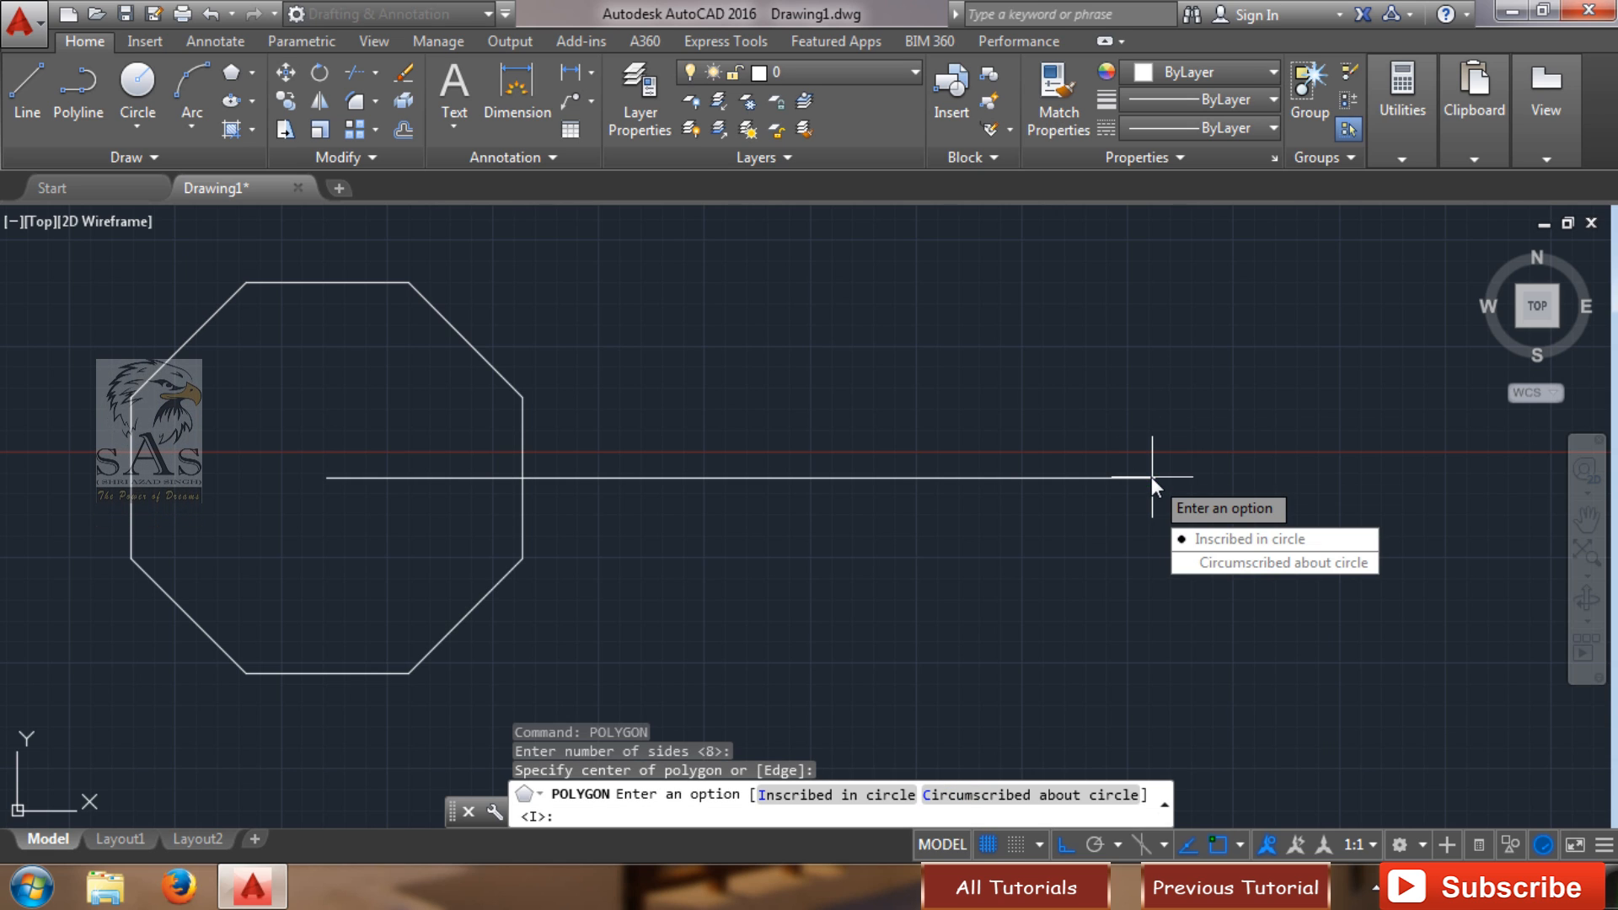
pyautogui.click(1251, 562)
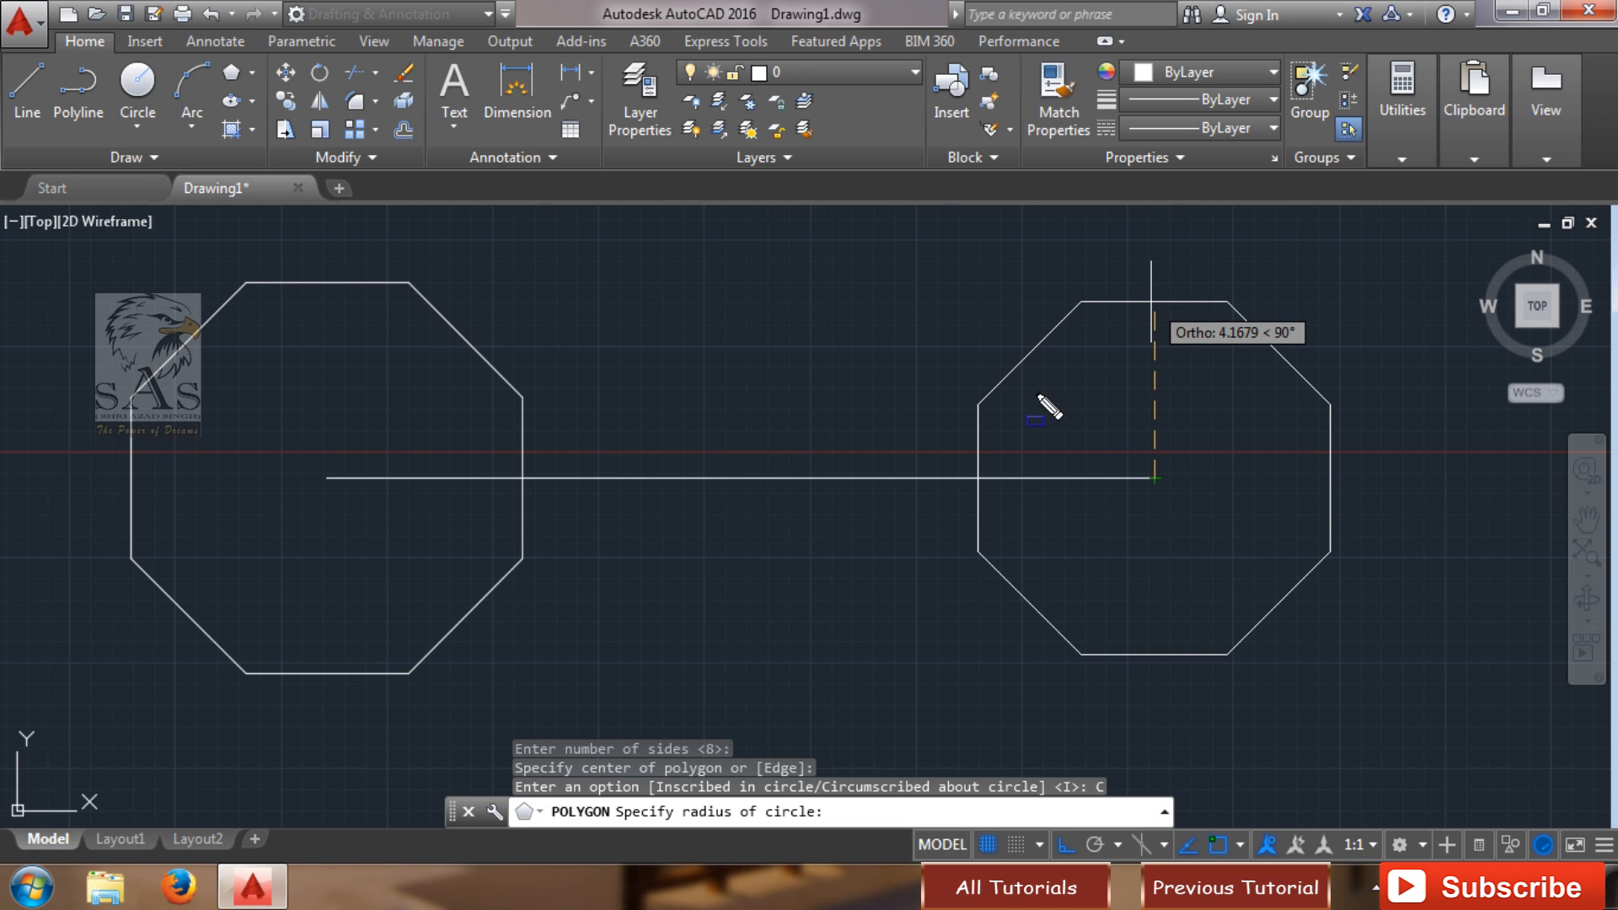
pyautogui.moveTo(735, 853); pyautogui.dragTo(872, 847)
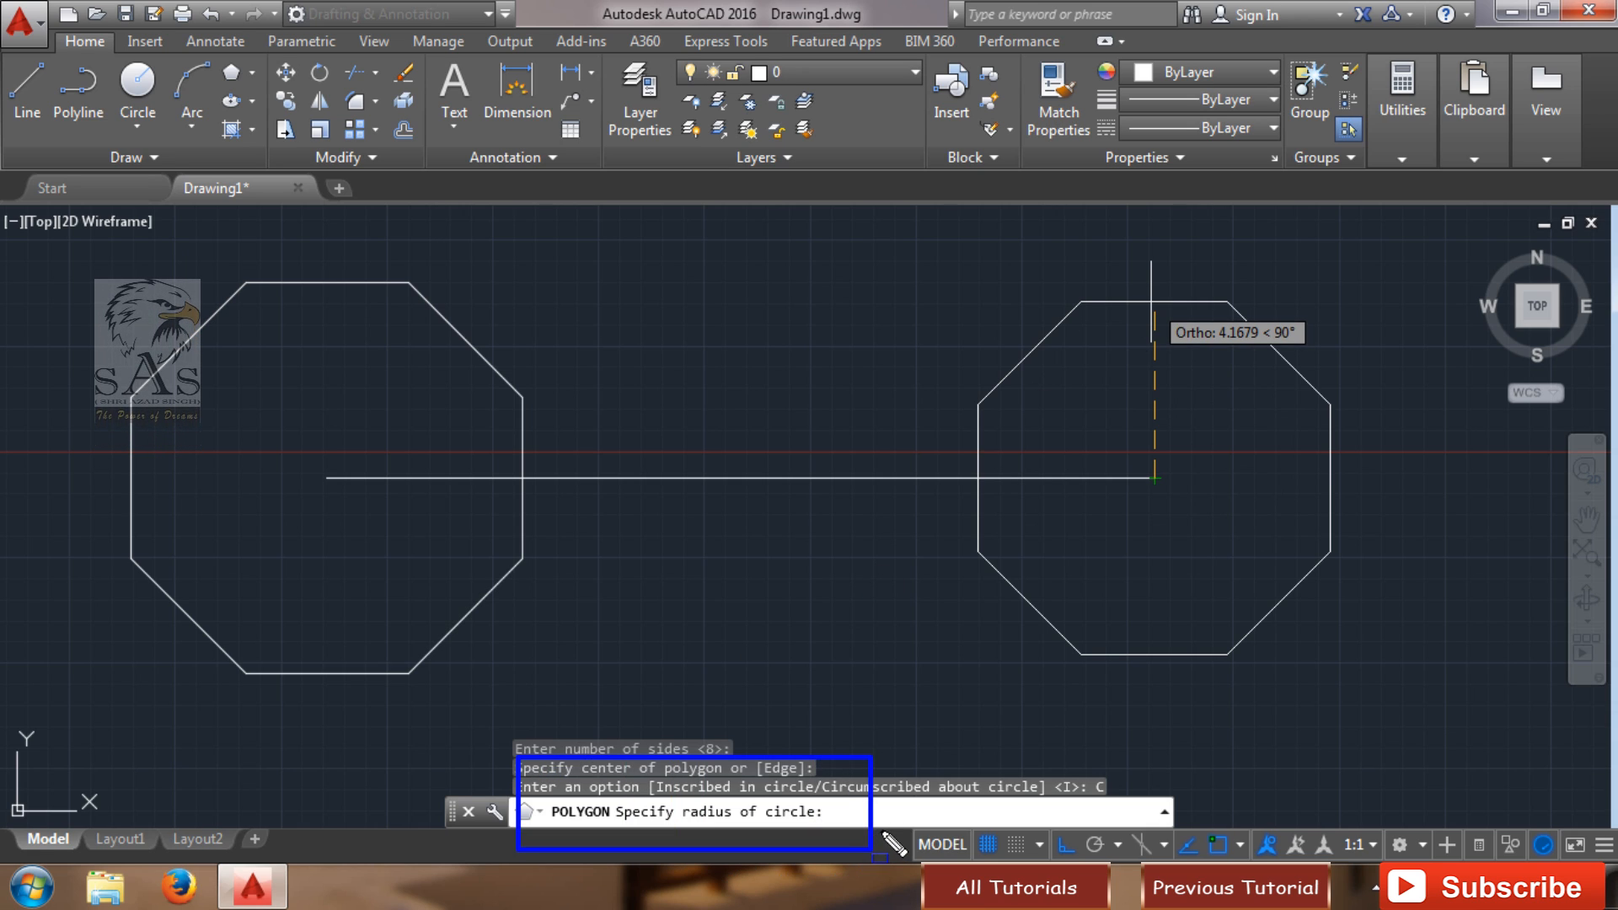
pyautogui.press('Escape')
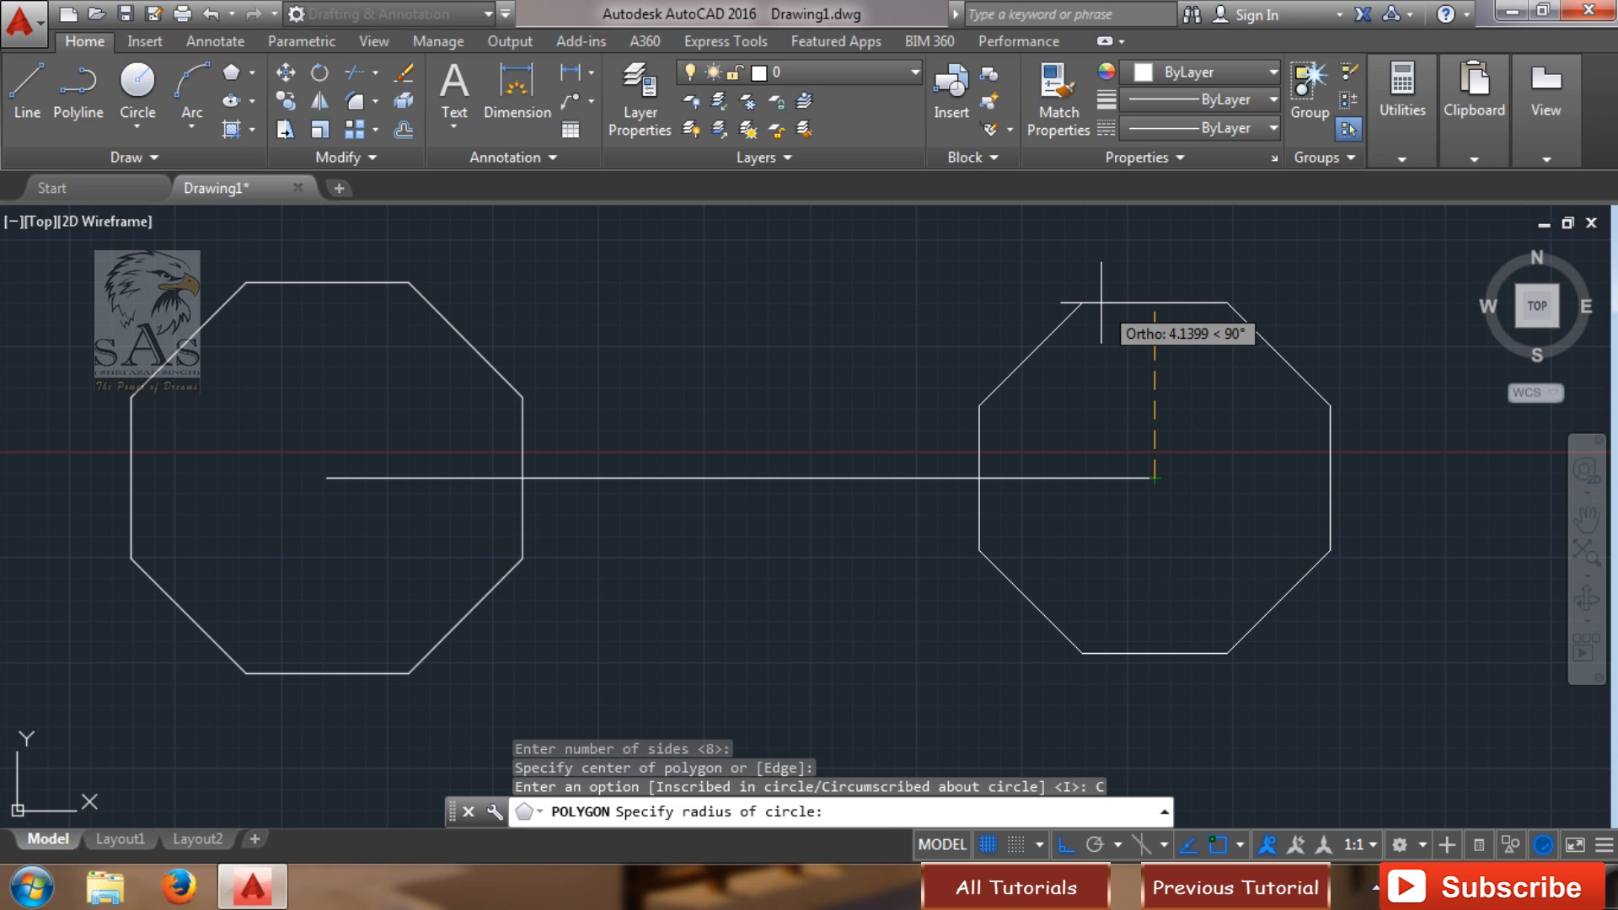
pyautogui.press('Return')
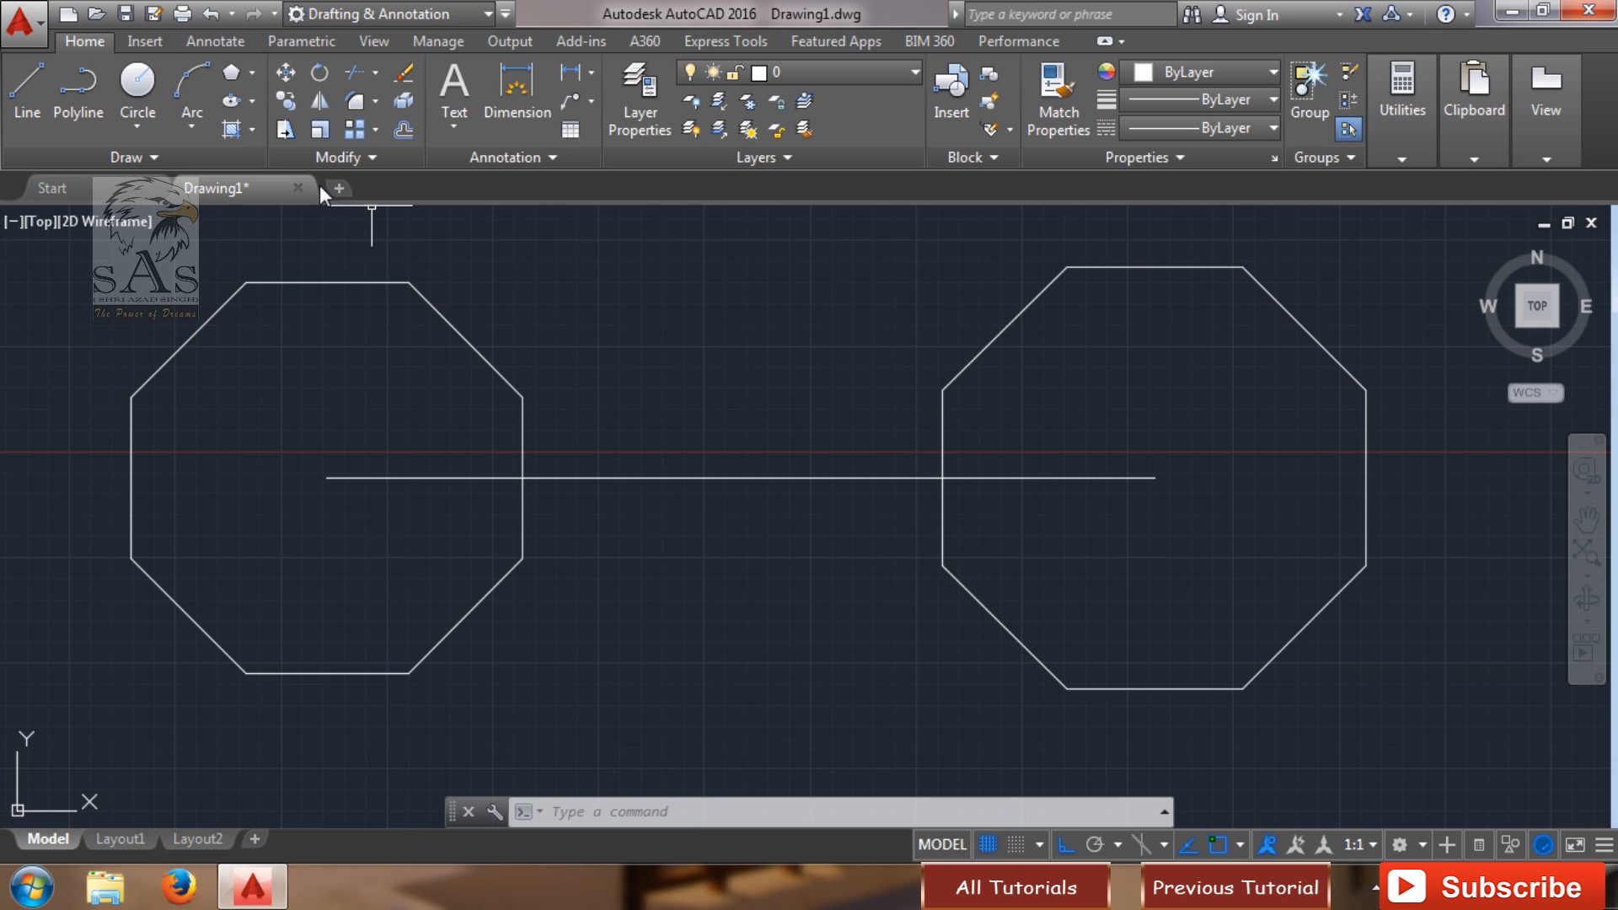
# - Draw a circle of radius 5 centred on the line's left endpoint, over the inscribed octagon
pyautogui.click(137, 83)
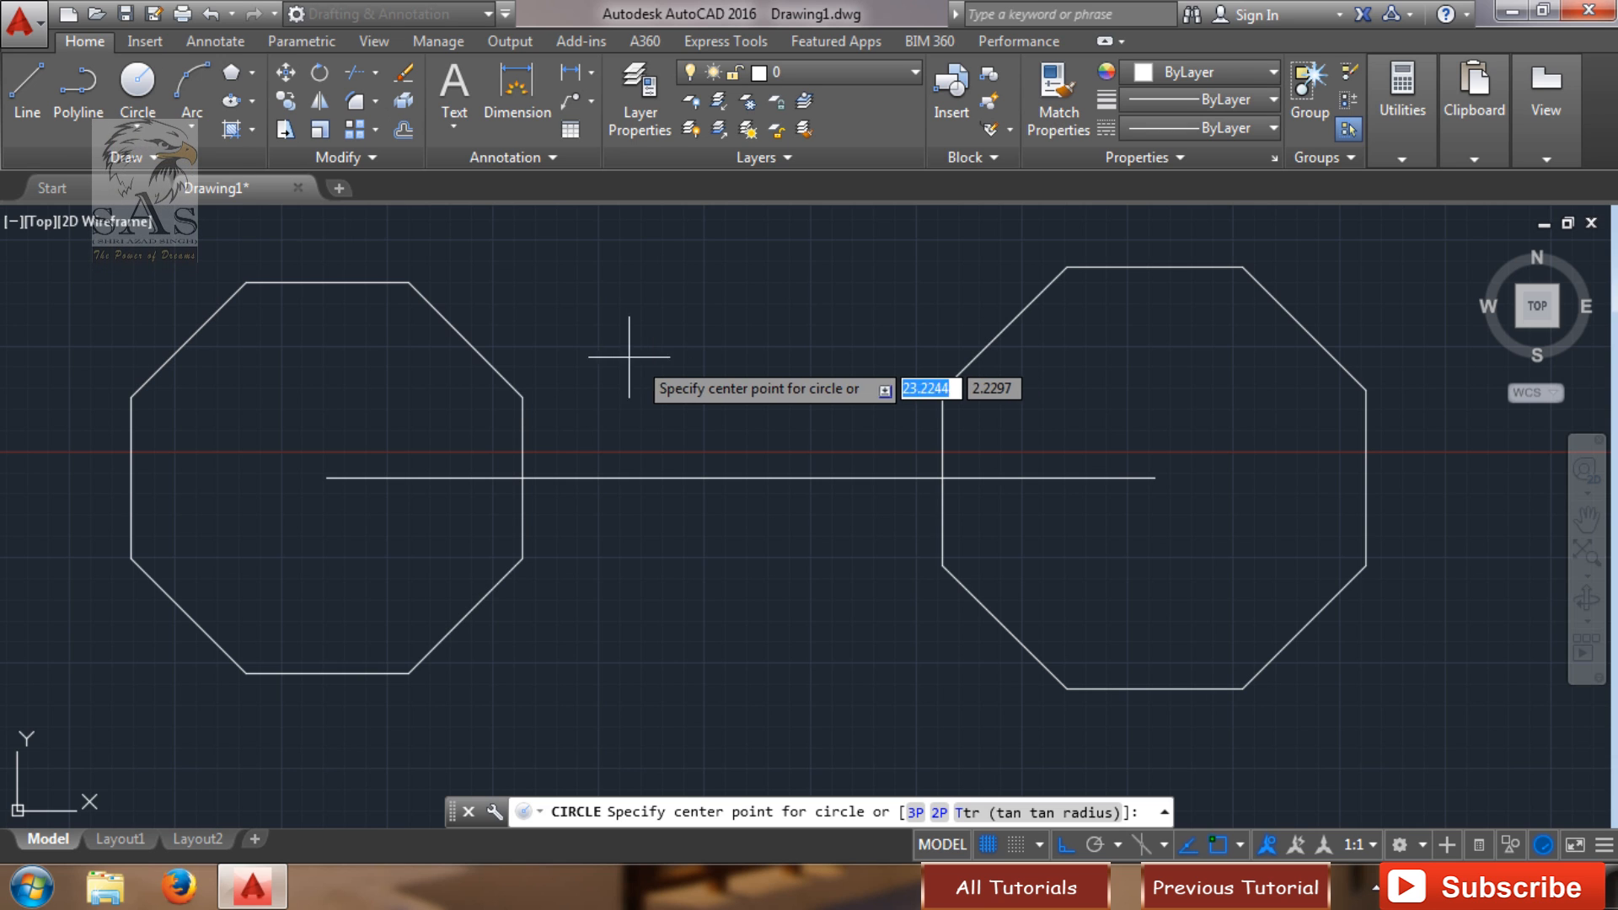
pyautogui.click(327, 478)
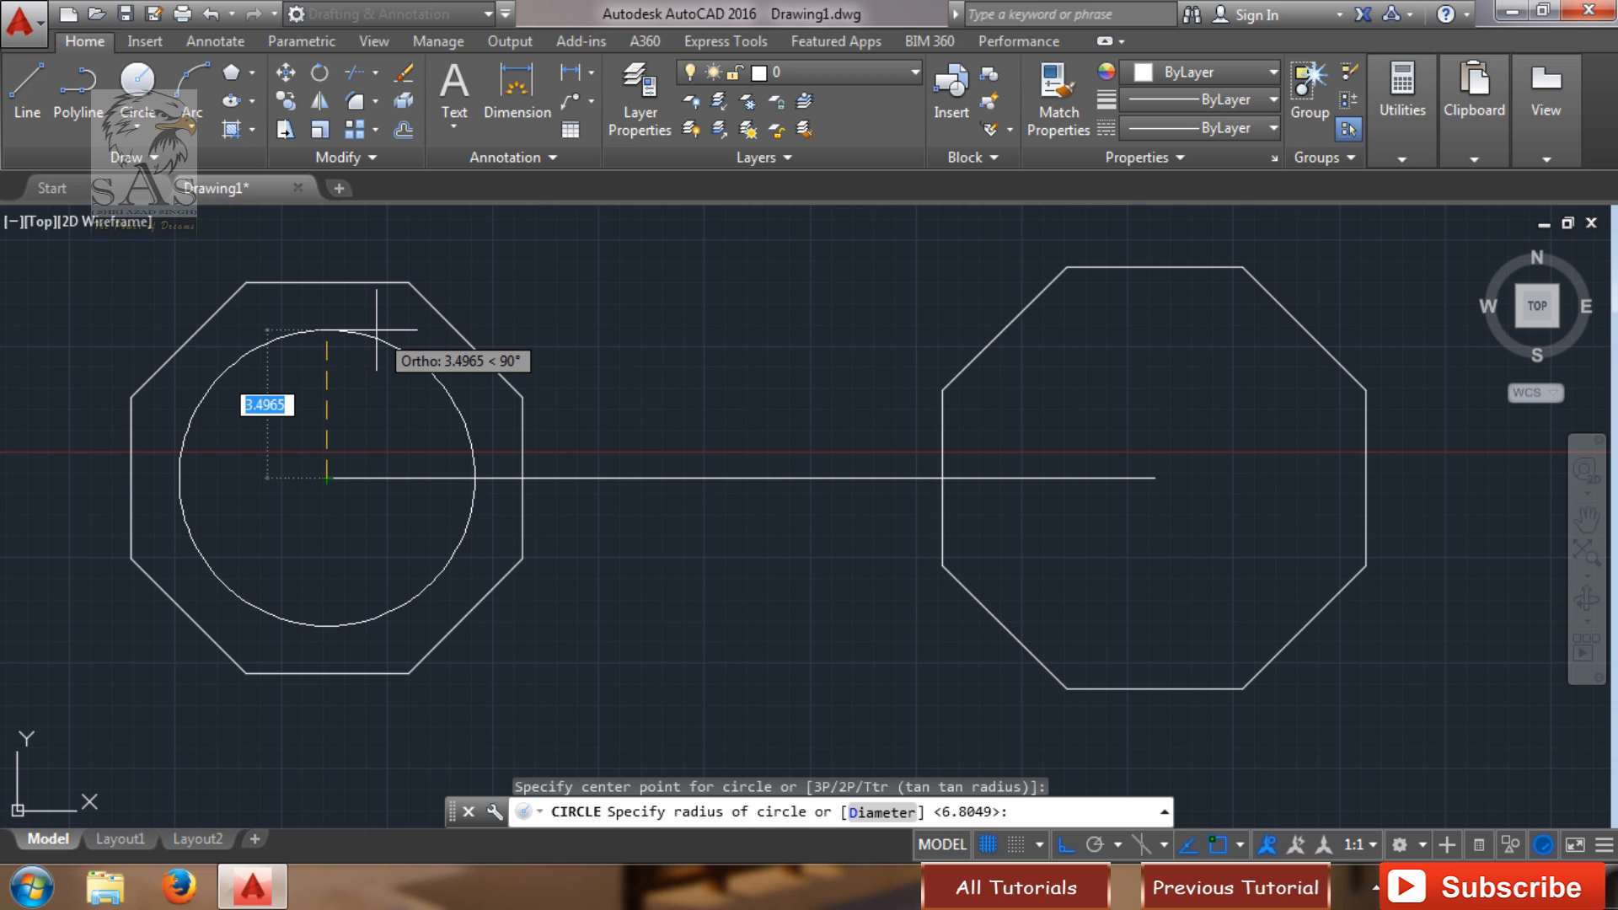
pyautogui.write('5')
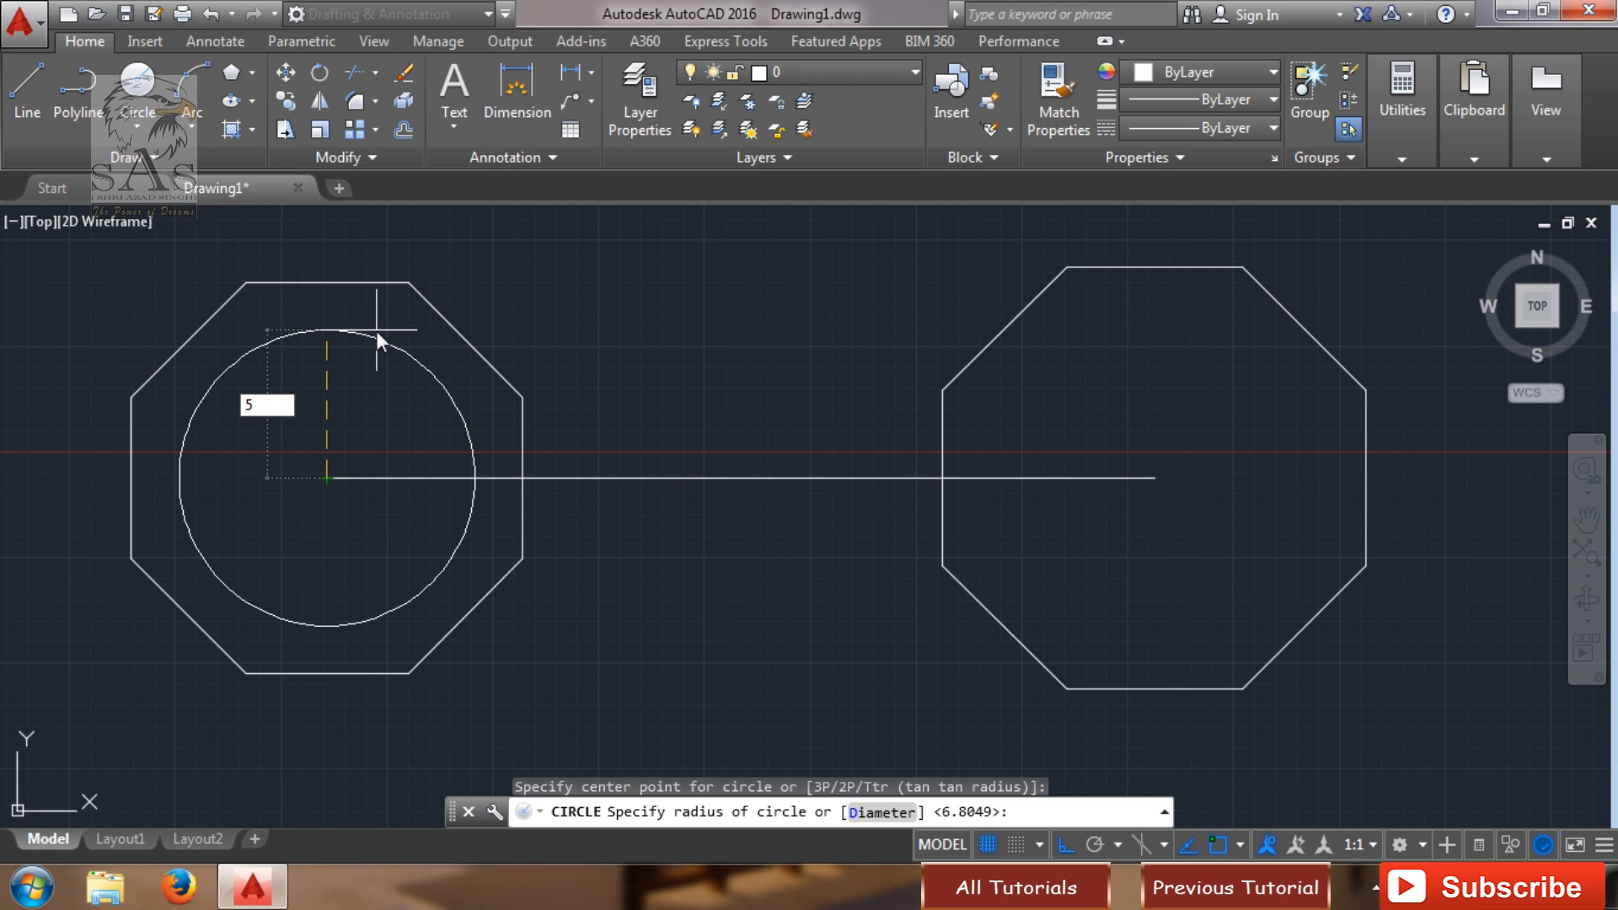
pyautogui.press('Return')
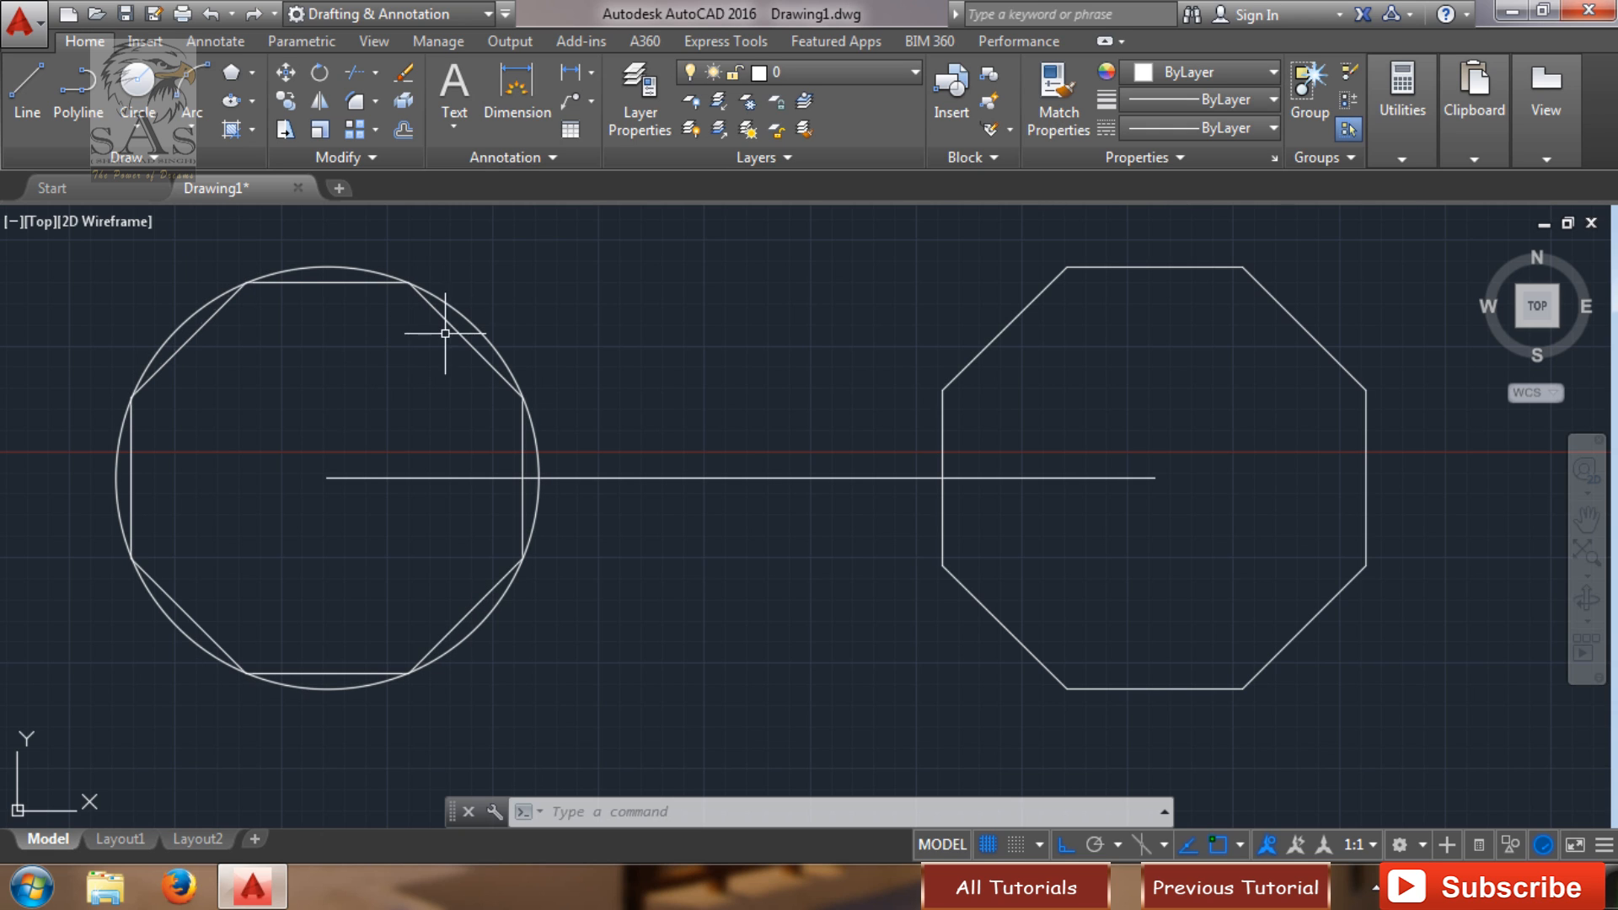
# - Draw a circle of radius 5 centred on the line's right endpoint, inside the circumscribed octagon
pyautogui.click(453, 304)
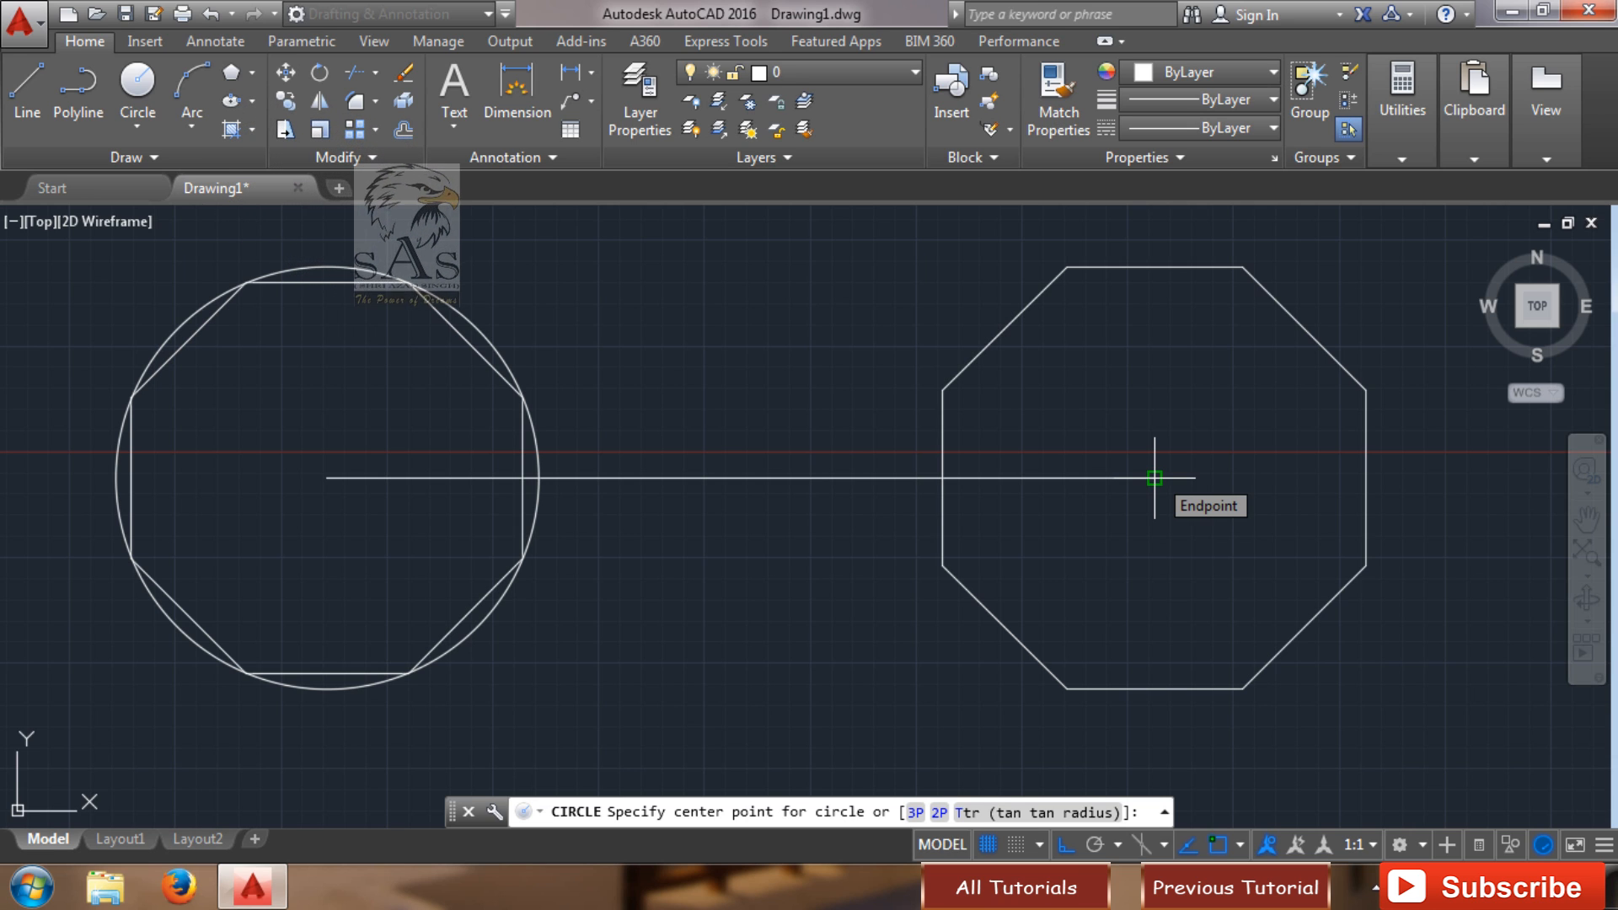
pyautogui.click(1154, 477)
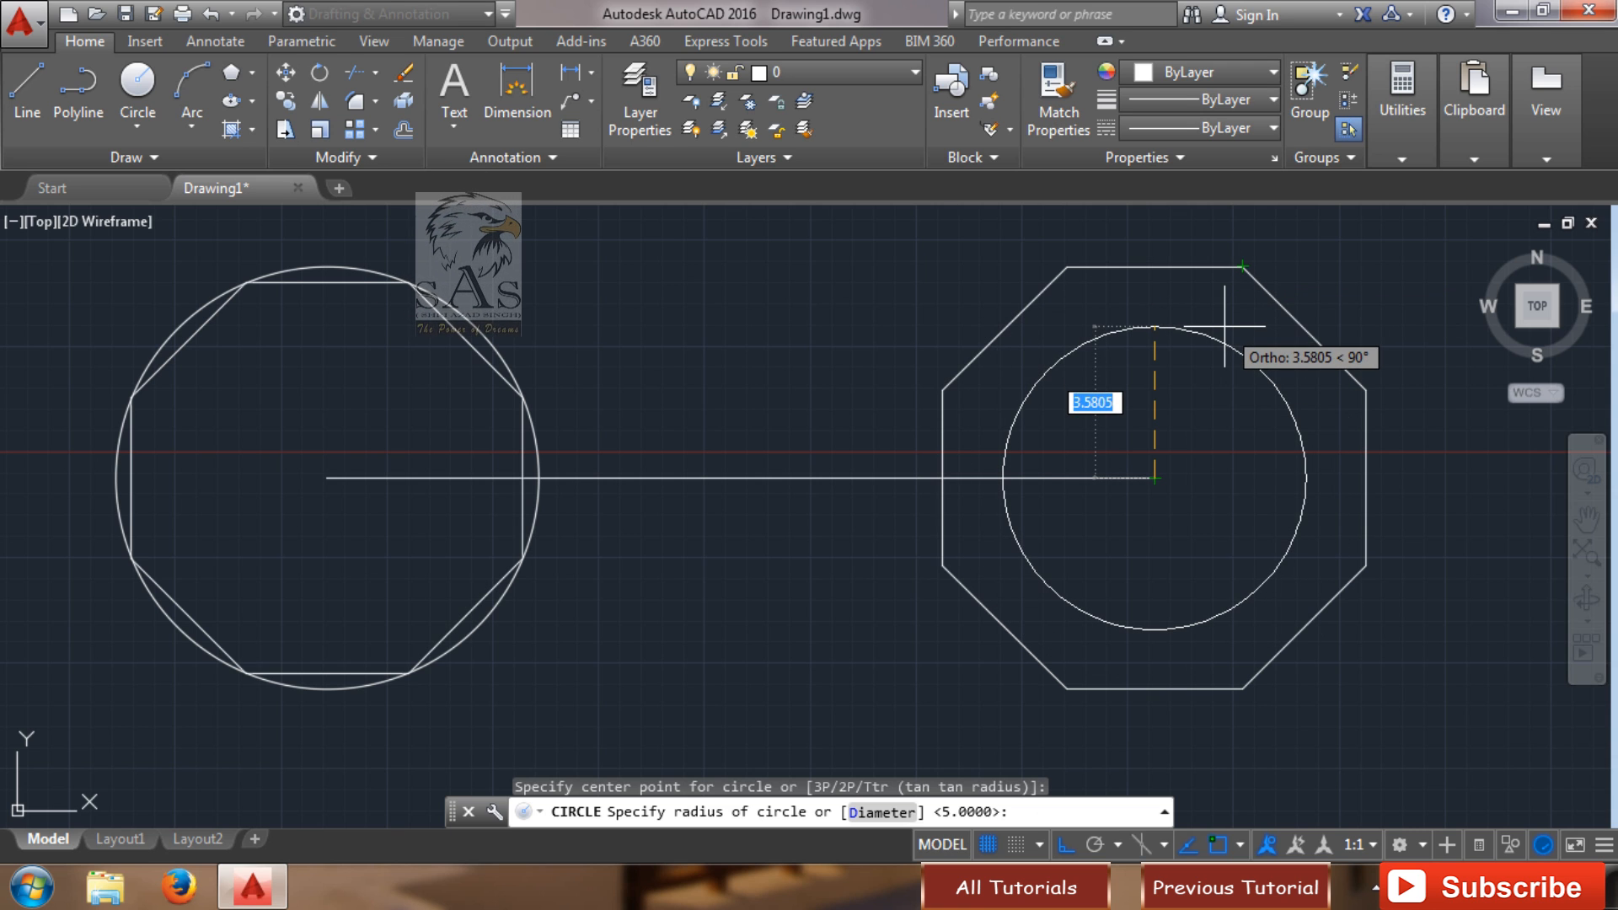
pyautogui.write('5')
pyautogui.press('Return')
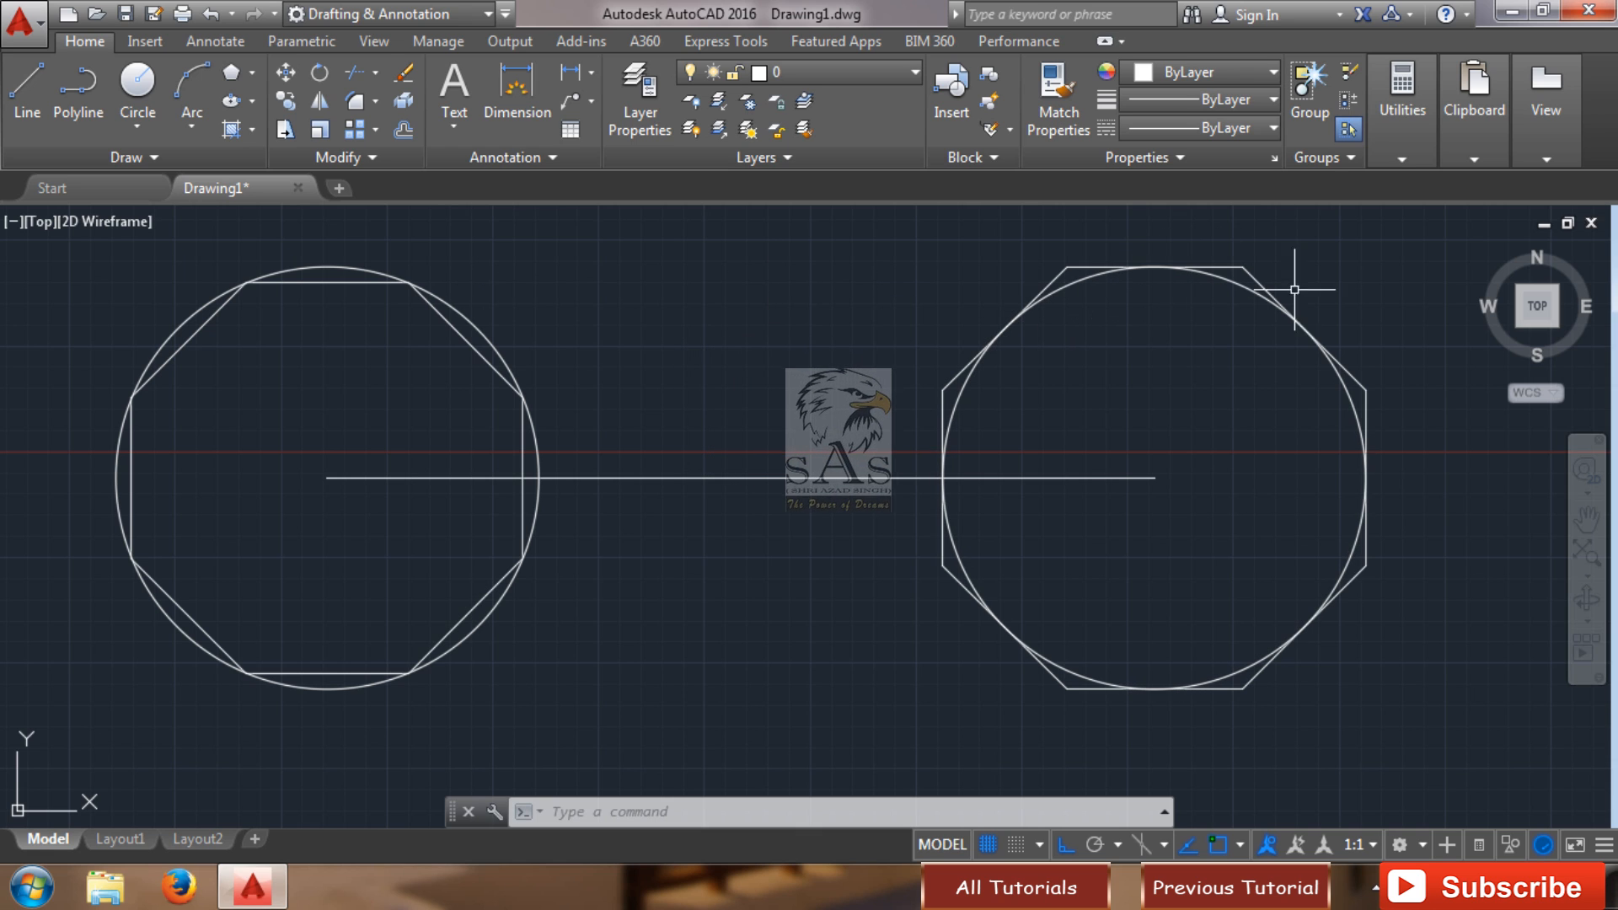
pyautogui.click(1326, 278)
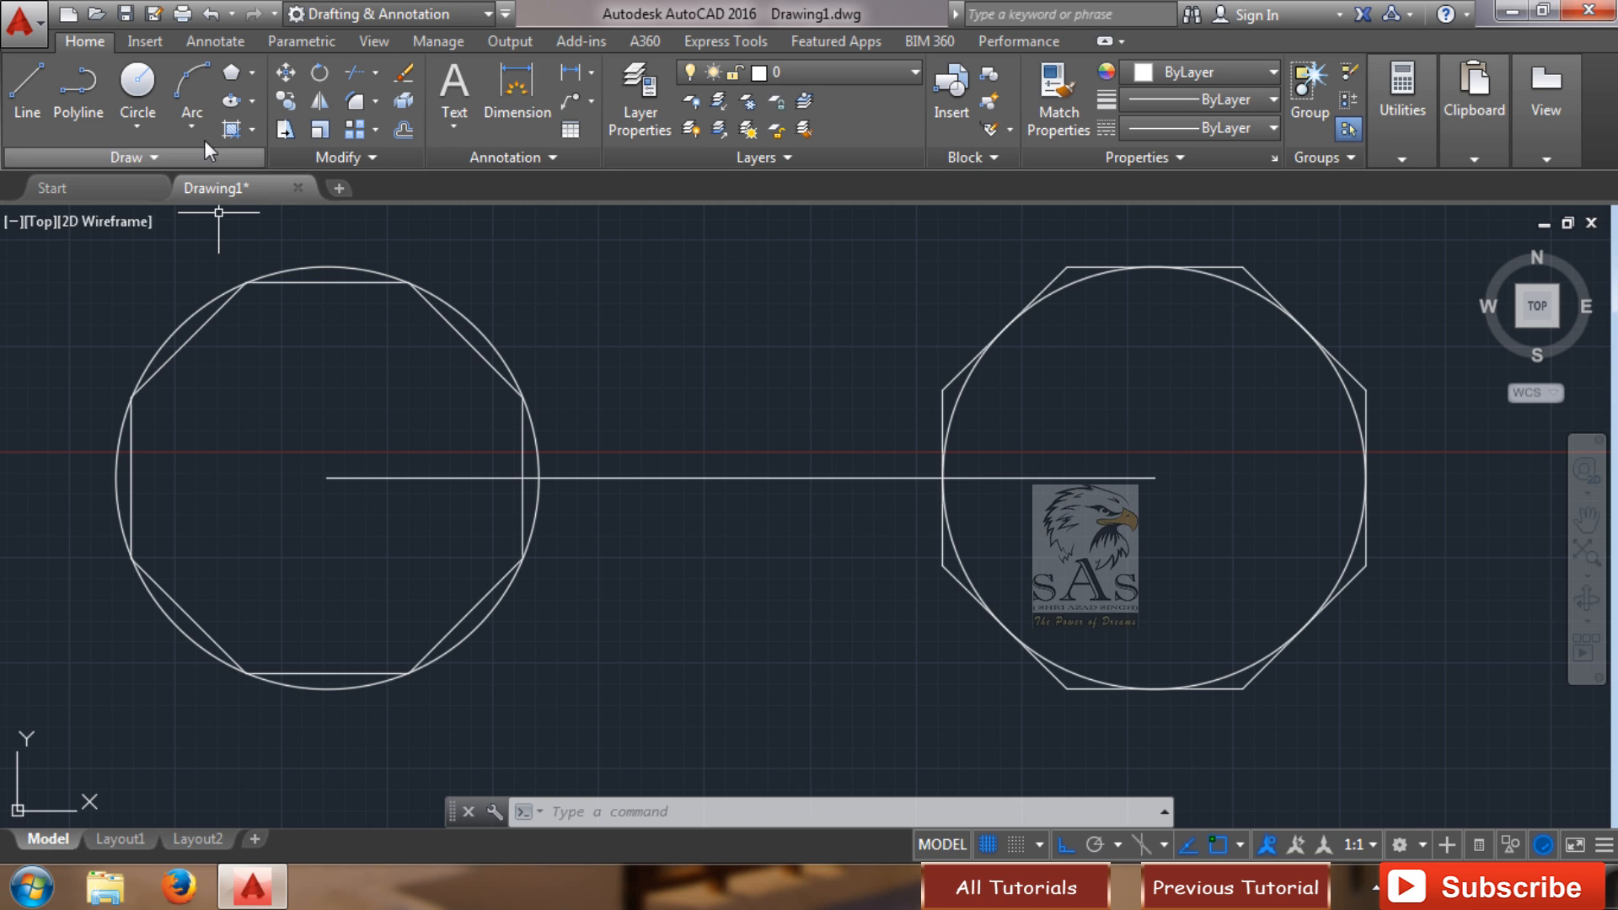
# - Draw an eight-sided polygon with the Edge option in the empty area right of the other shapes, with a horizontal bottom edge 5 long
pyautogui.click(230, 77)
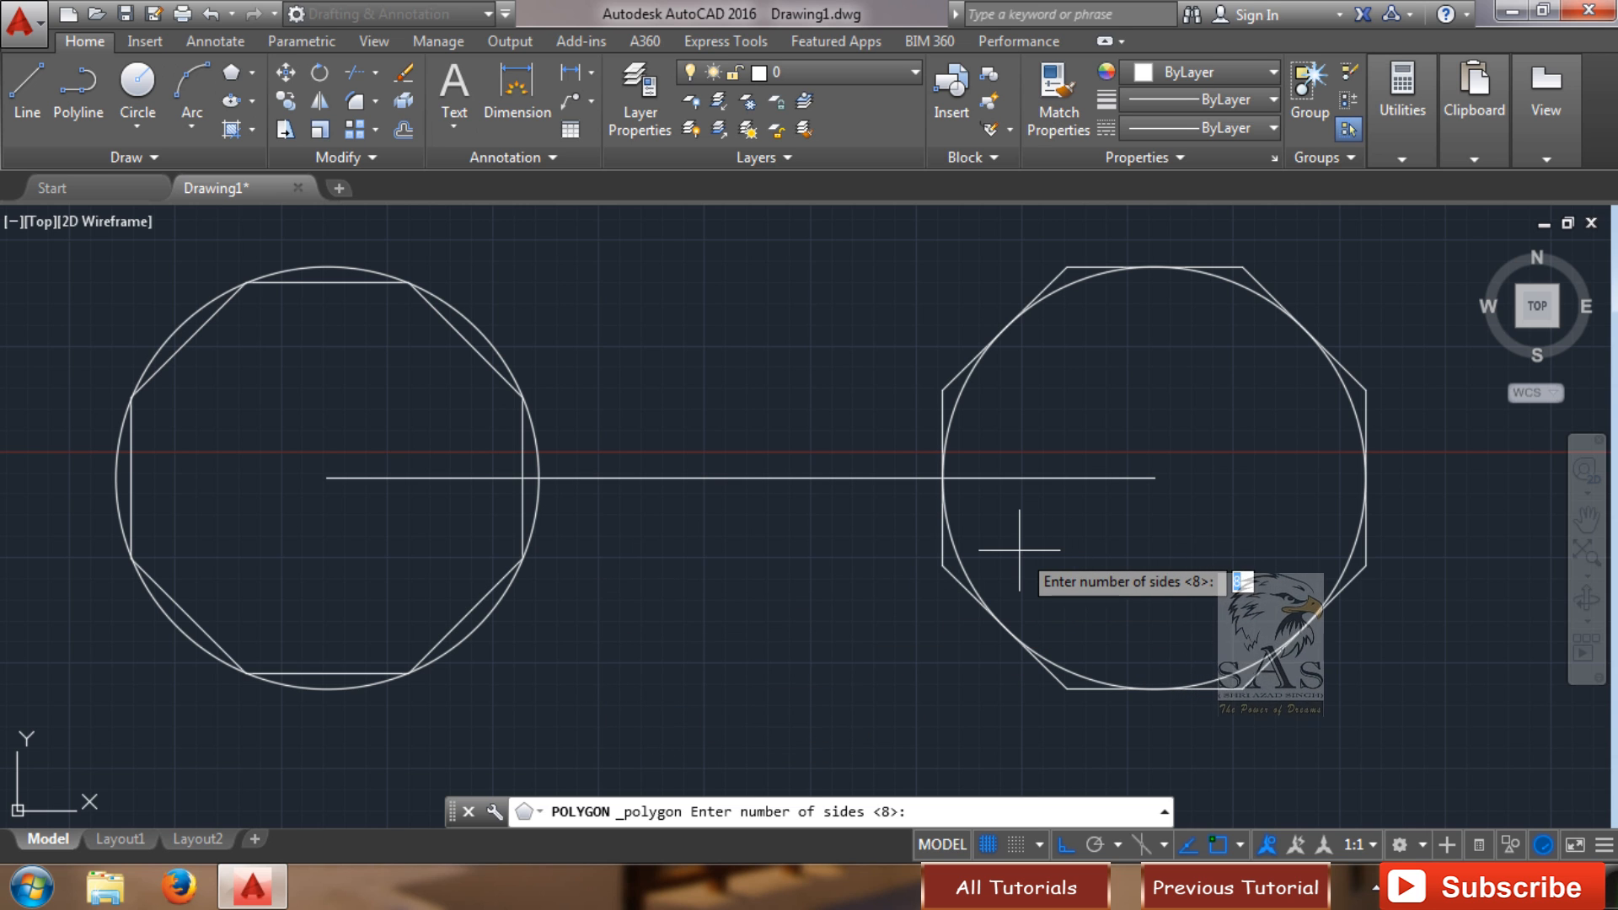
pyautogui.scroll(-5, 1024, 552)
pyautogui.moveTo(1185, 529); pyautogui.dragTo(823, 614, button='middle')
pyautogui.scroll(2, 769, 563)
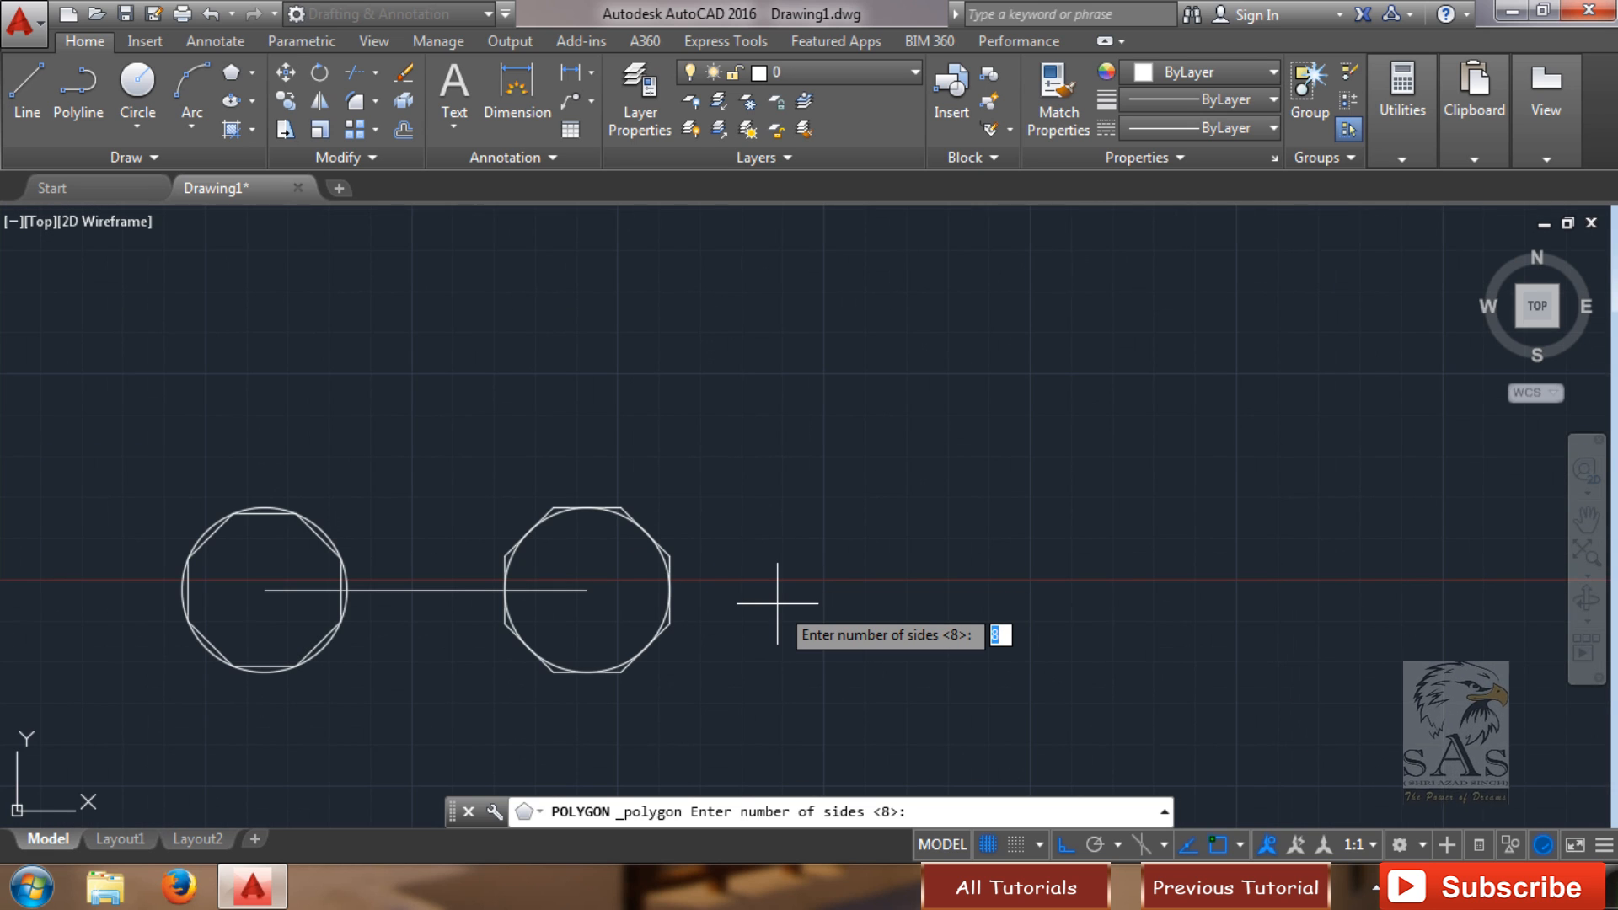
pyautogui.press('Return')
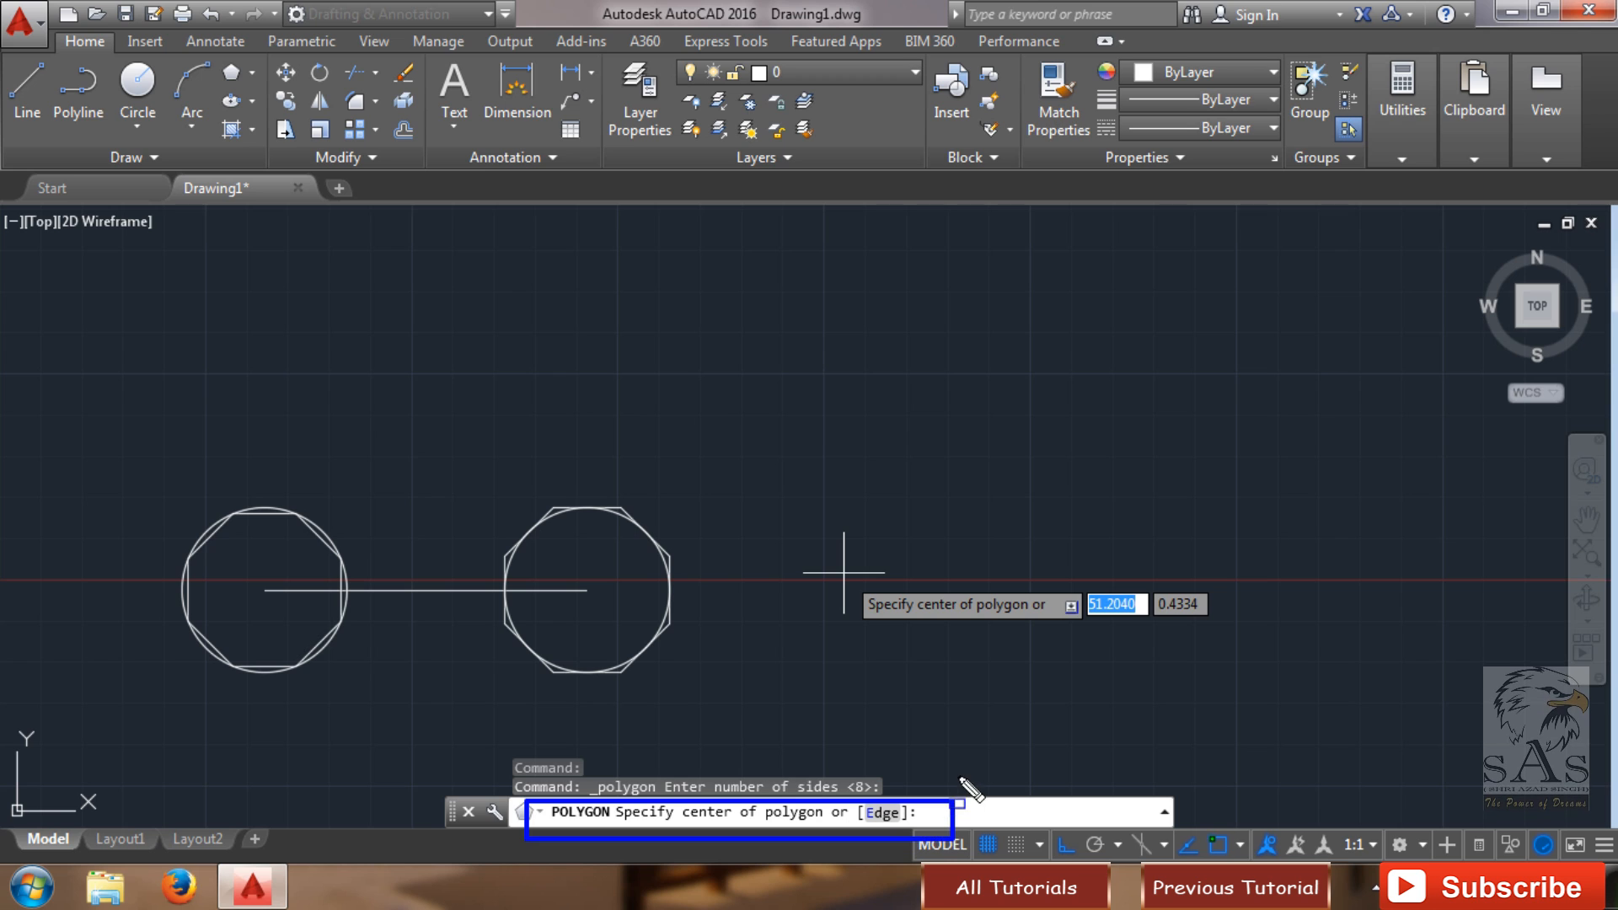
pyautogui.press('Escape')
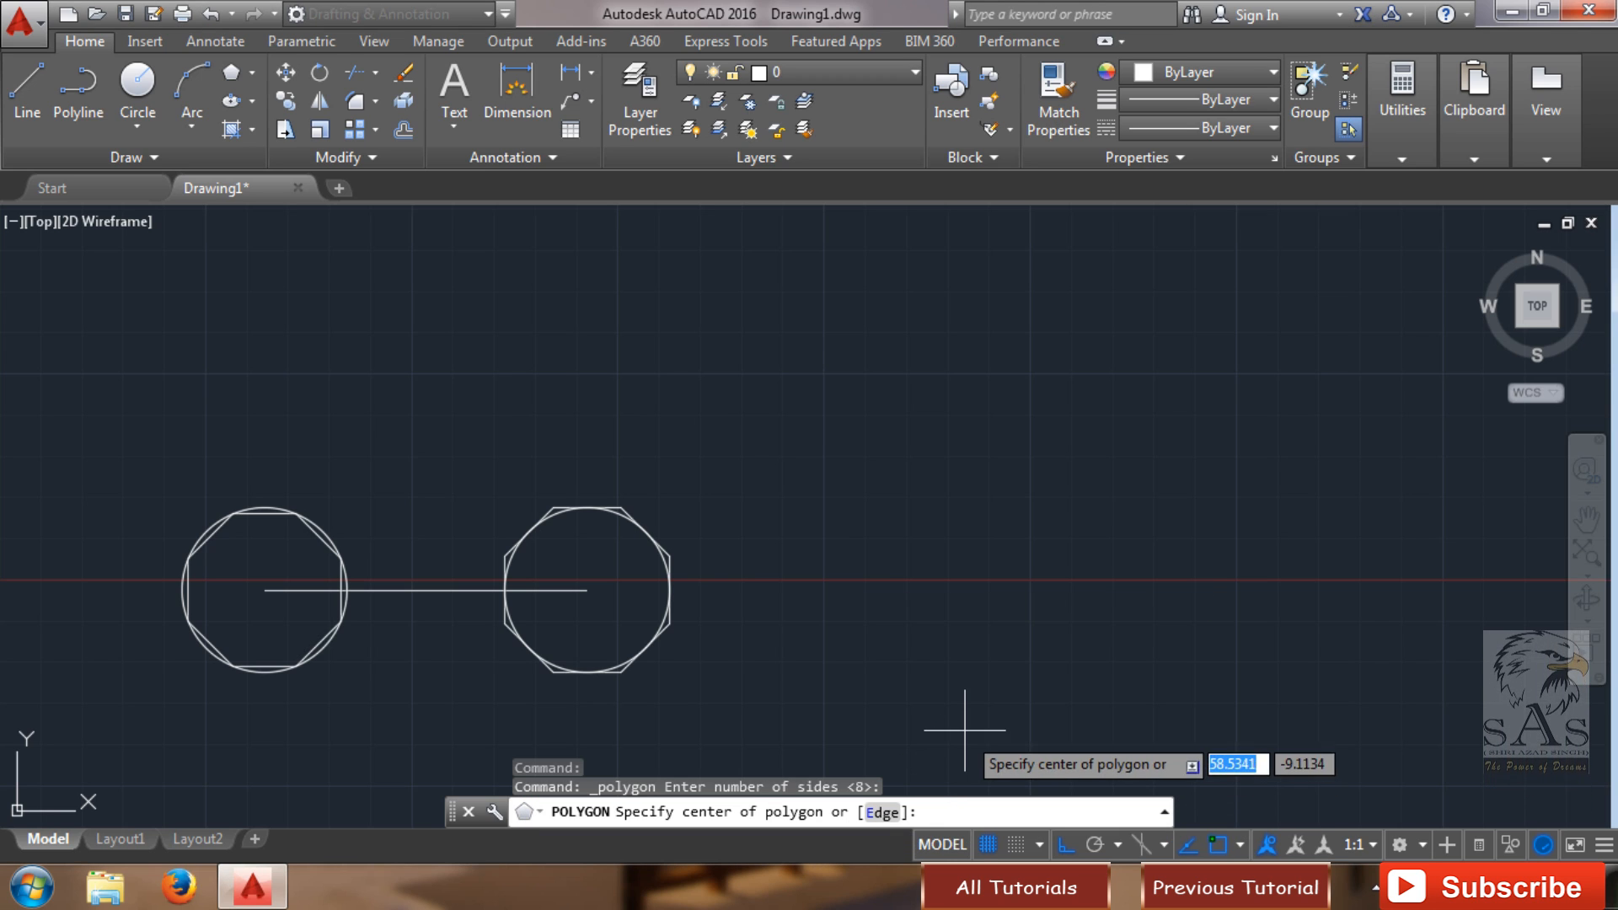
pyautogui.write('e')
pyautogui.press('Return')
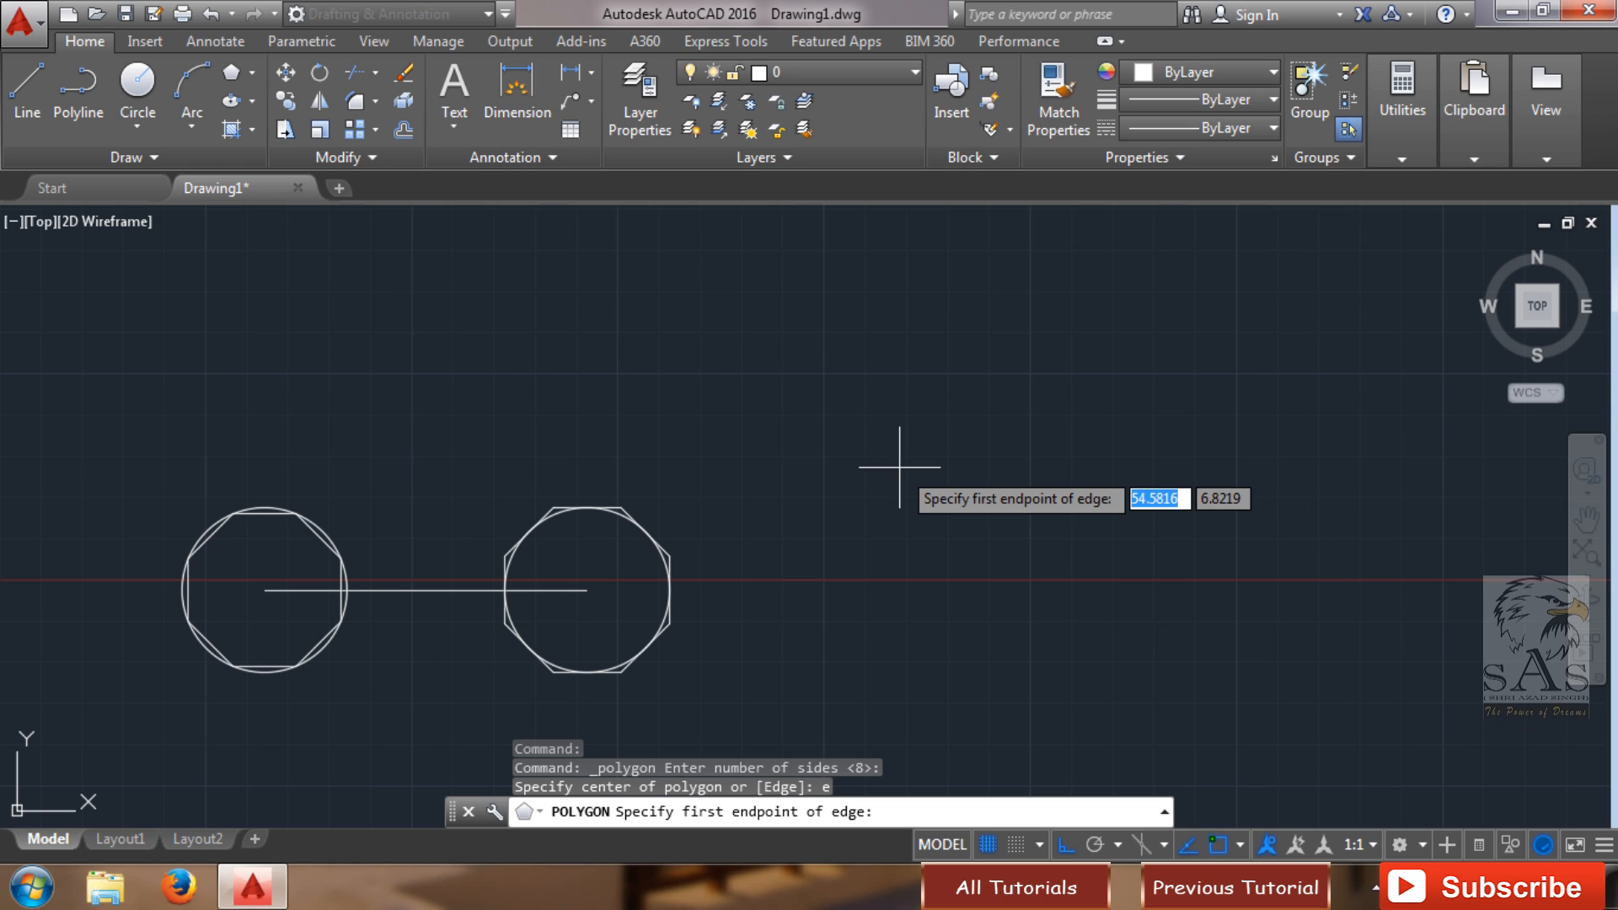
pyautogui.click(886, 576)
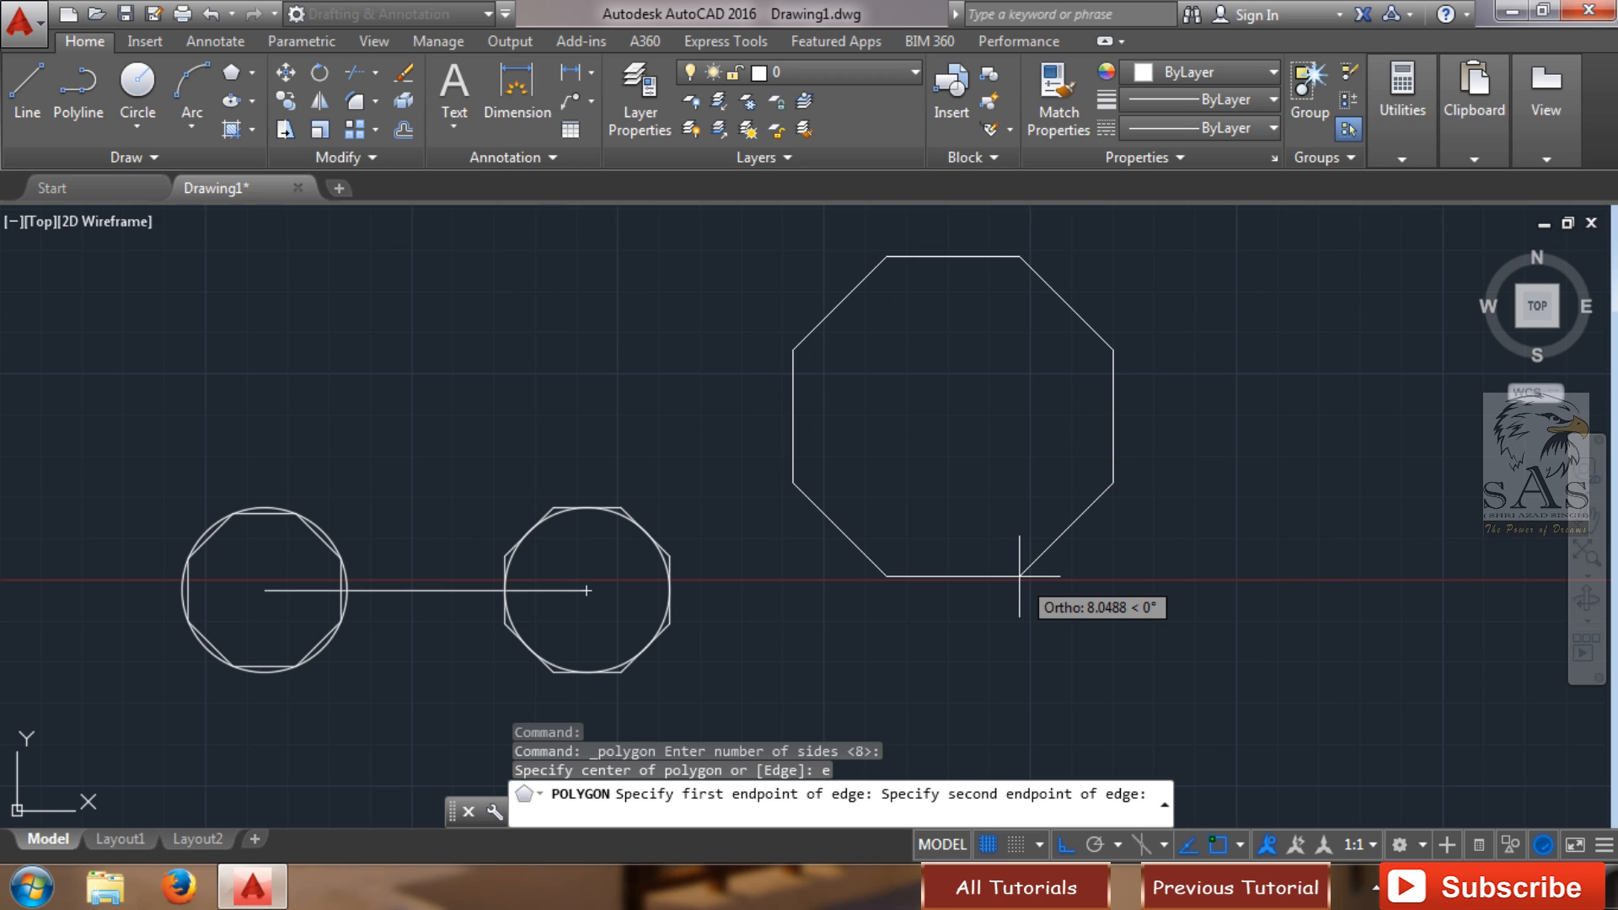
pyautogui.write('5')
pyautogui.press('Return')
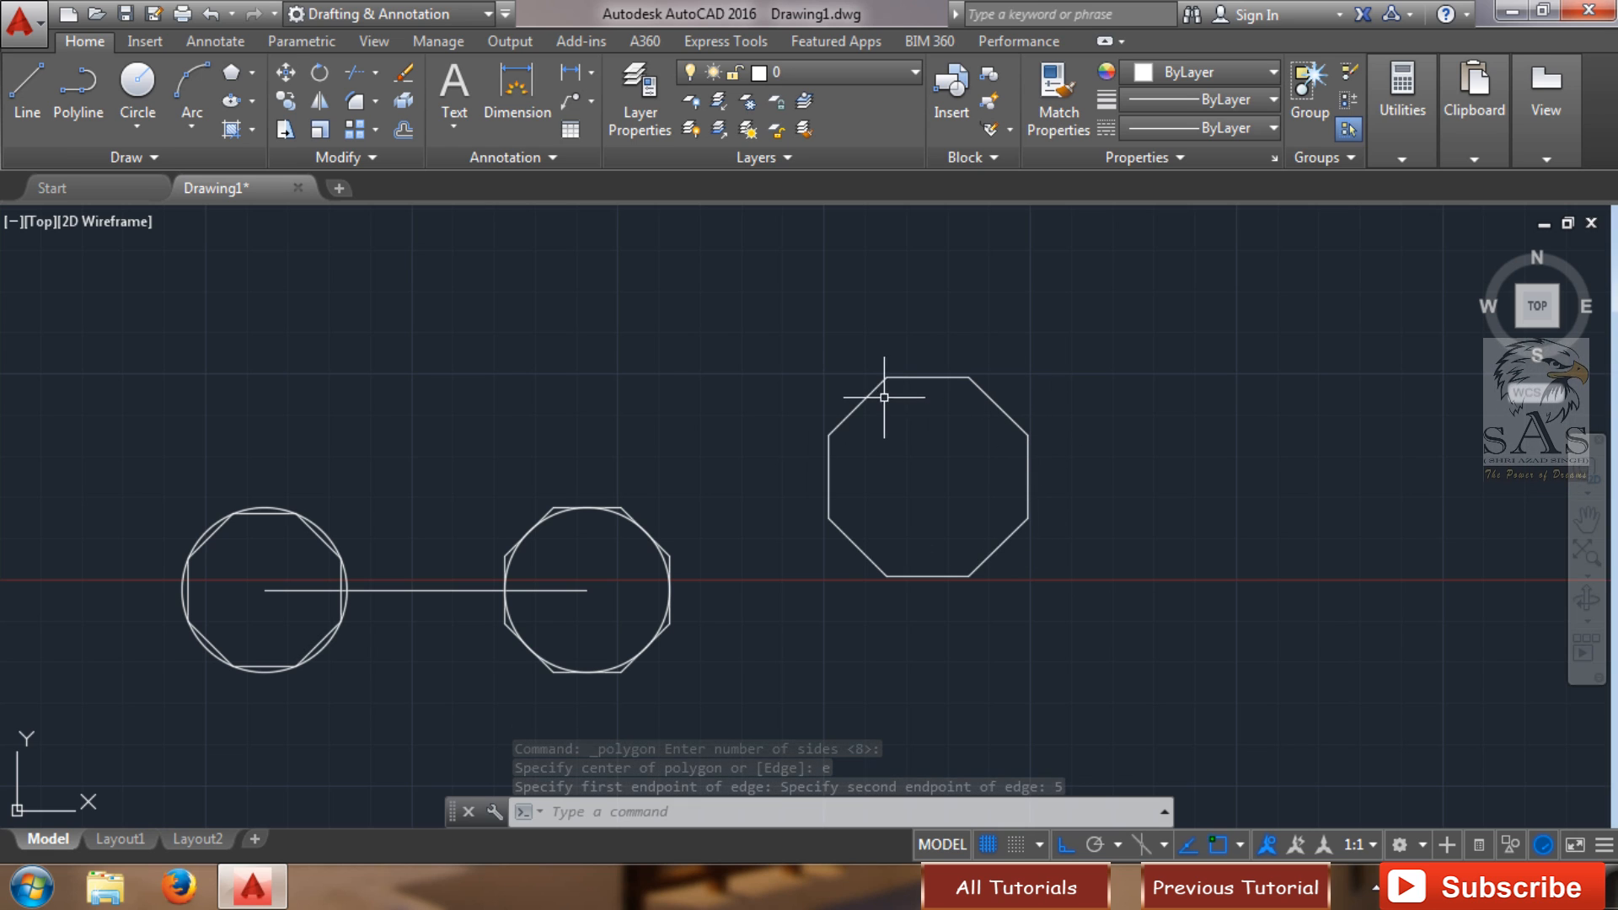
# - Erase all the octagons, both circles and the line from the drawing
pyautogui.click(931, 558)
pyautogui.click(916, 600)
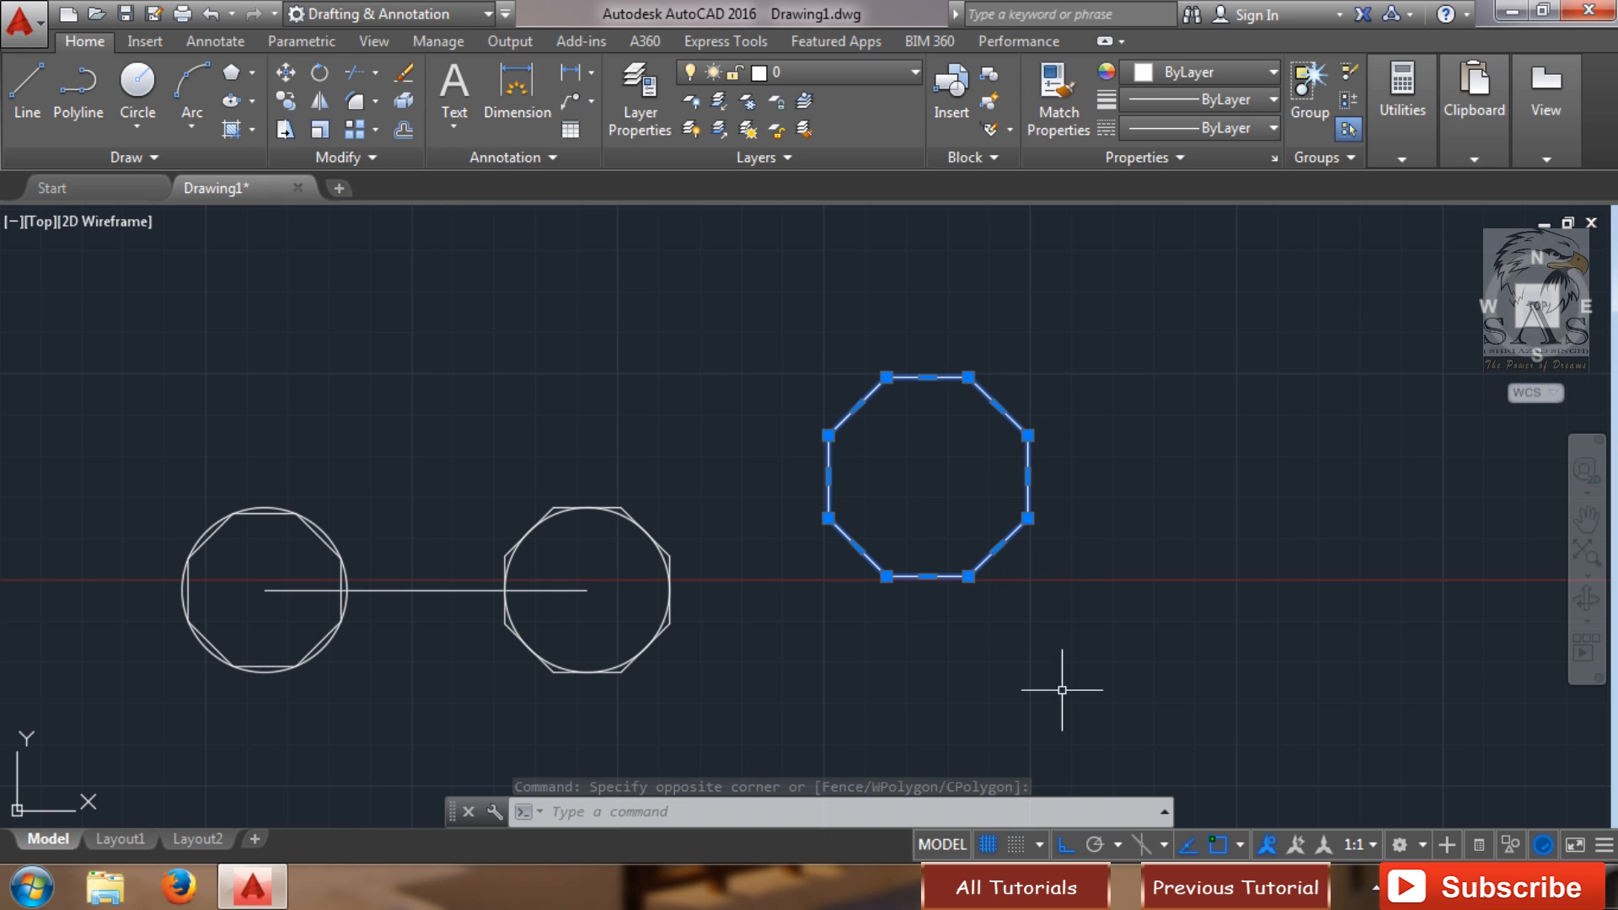
pyautogui.click(1129, 369)
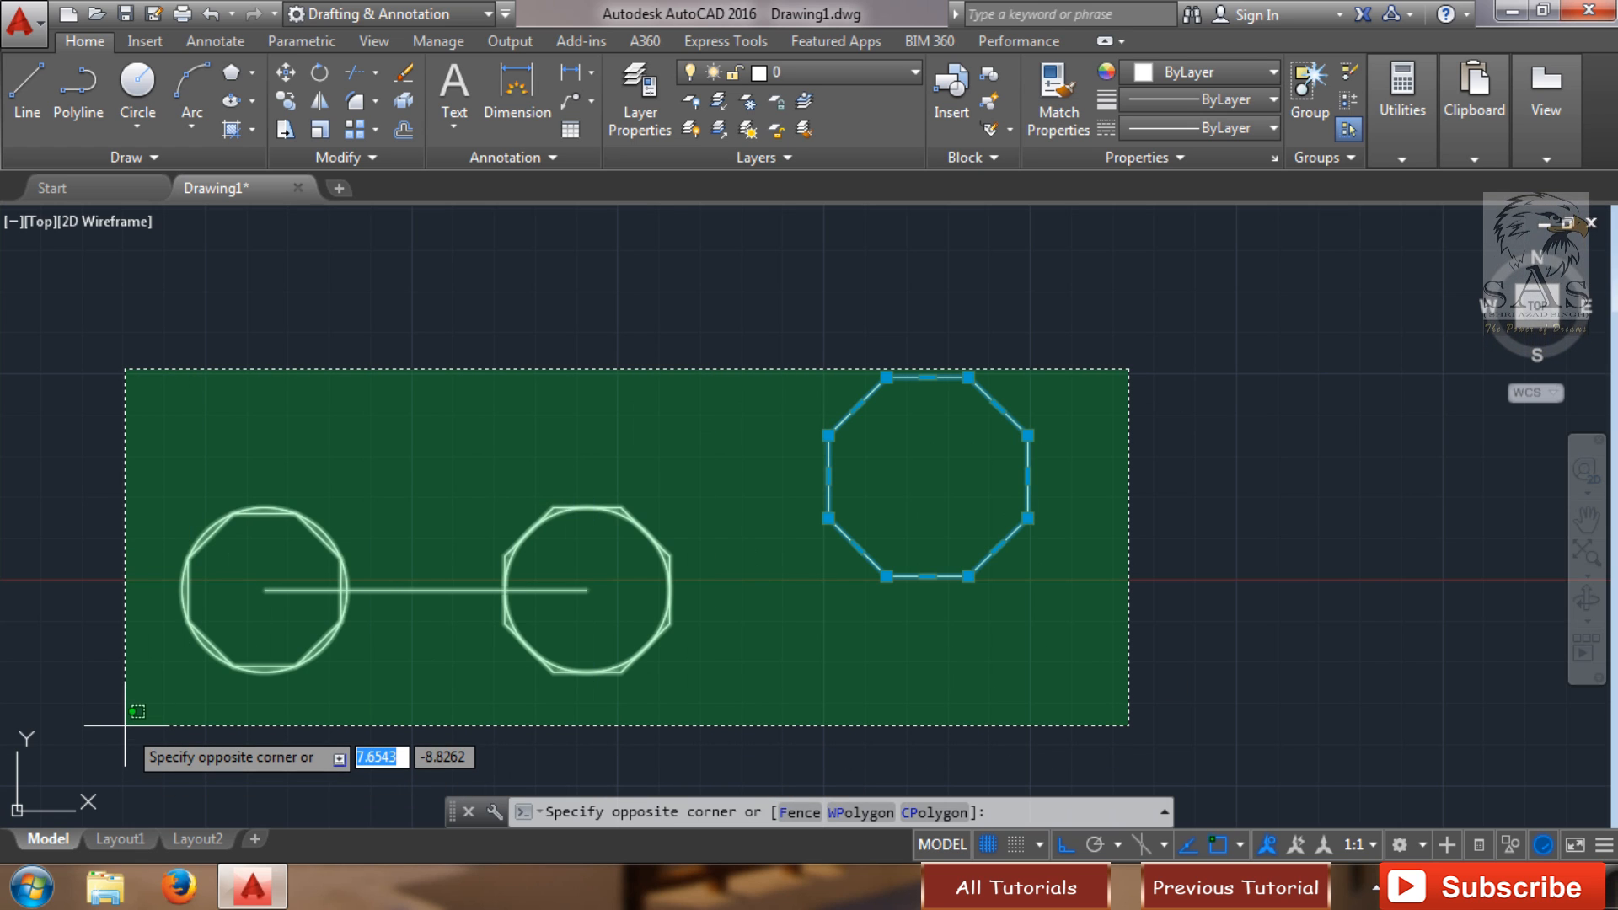
pyautogui.click(125, 725)
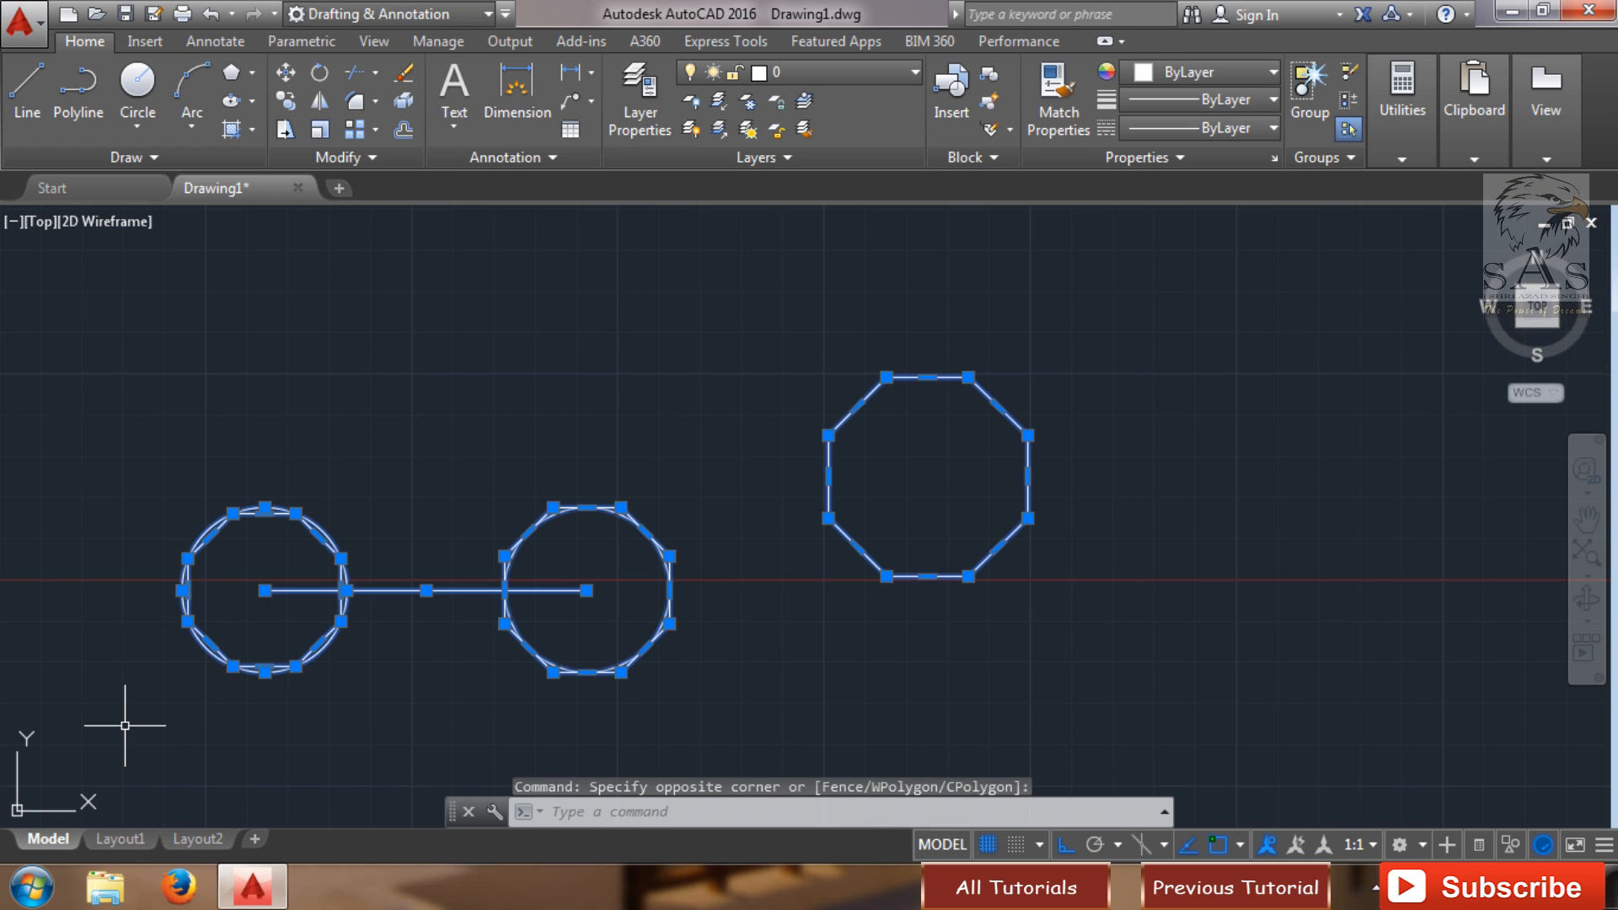
pyautogui.press('Delete')
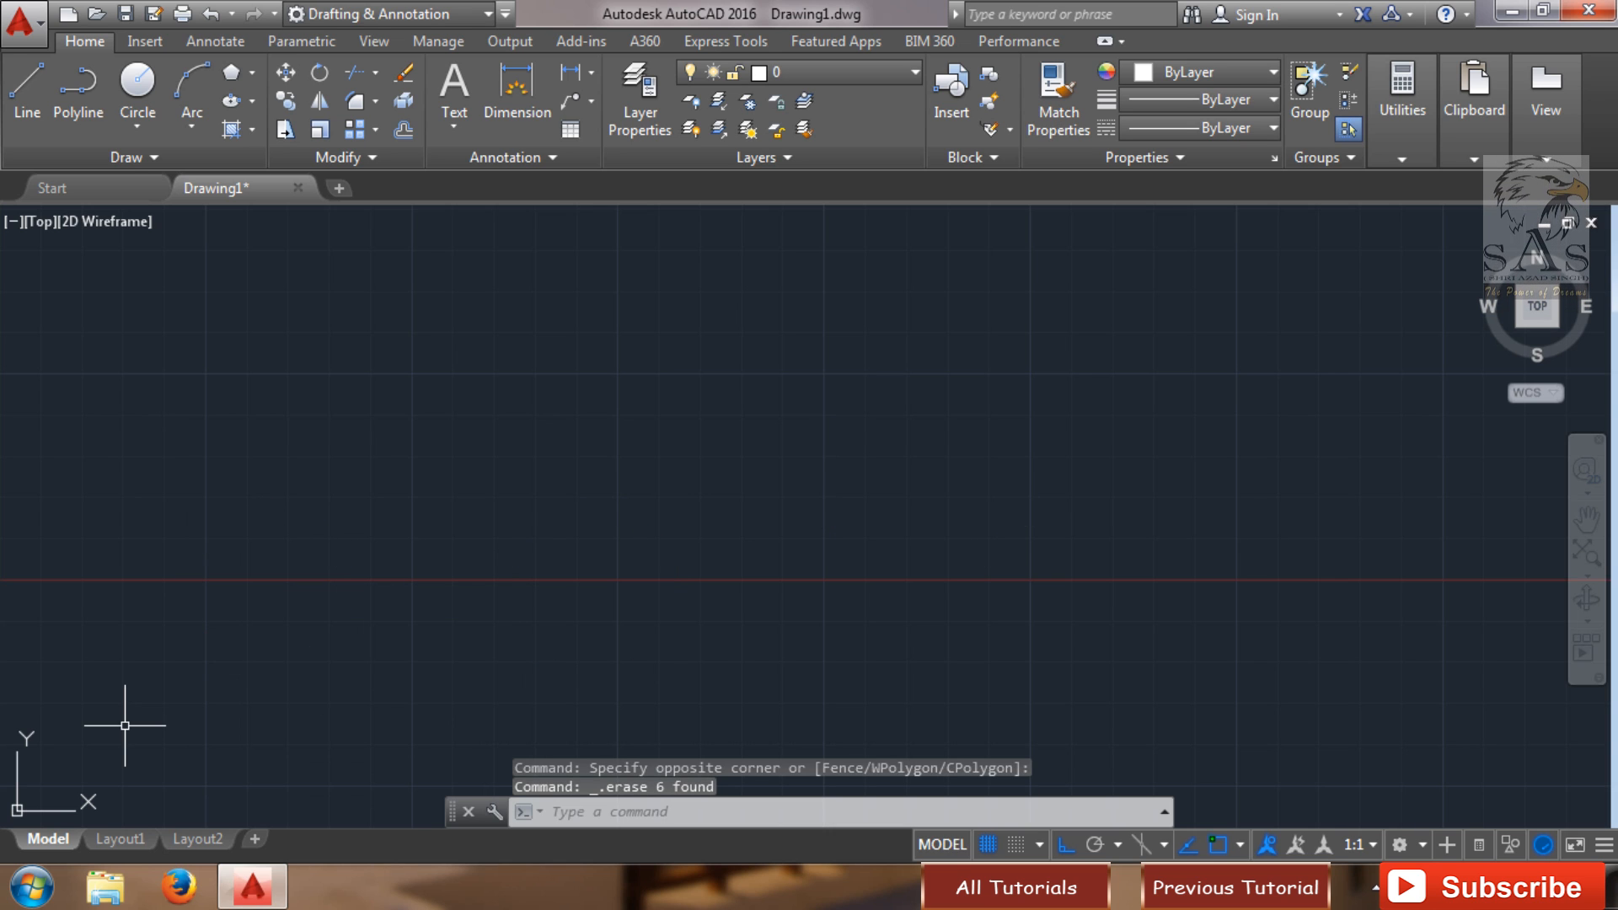